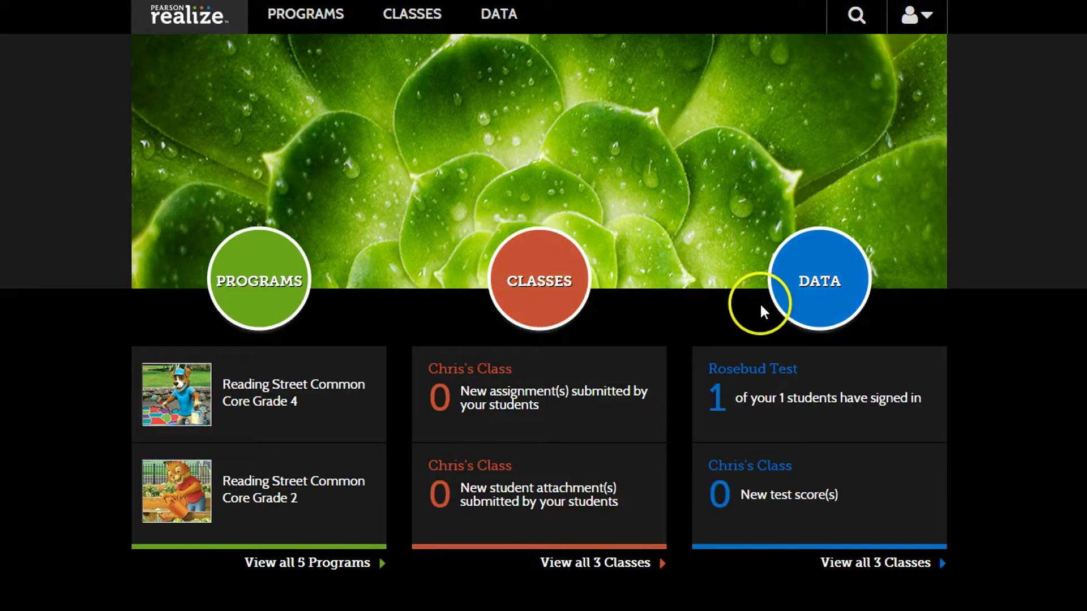
- Start creating a new class from the classes area
click(542, 287)
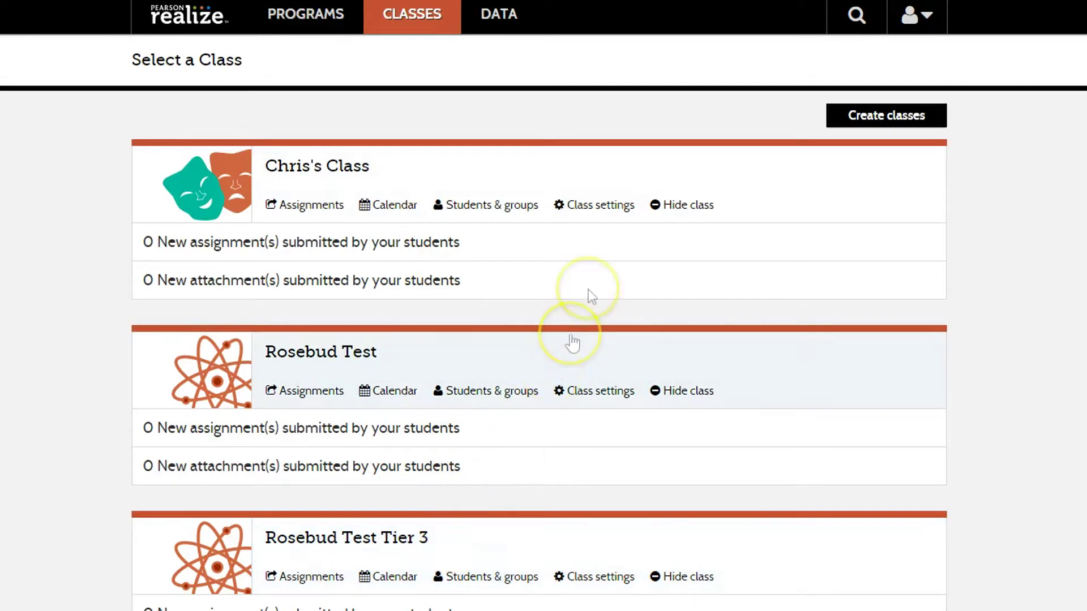
click(866, 119)
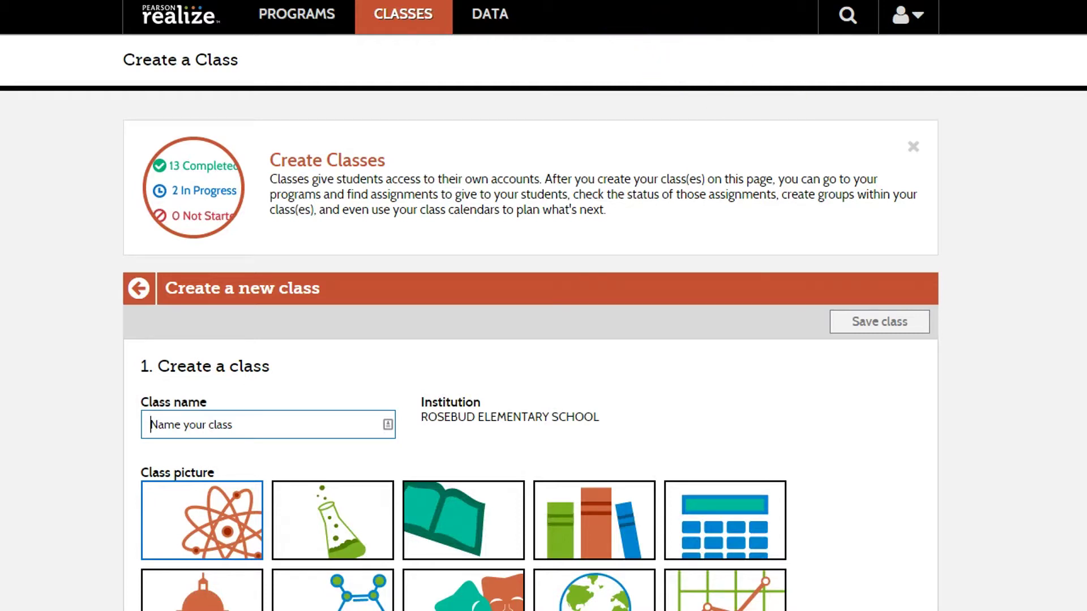
click(300, 424)
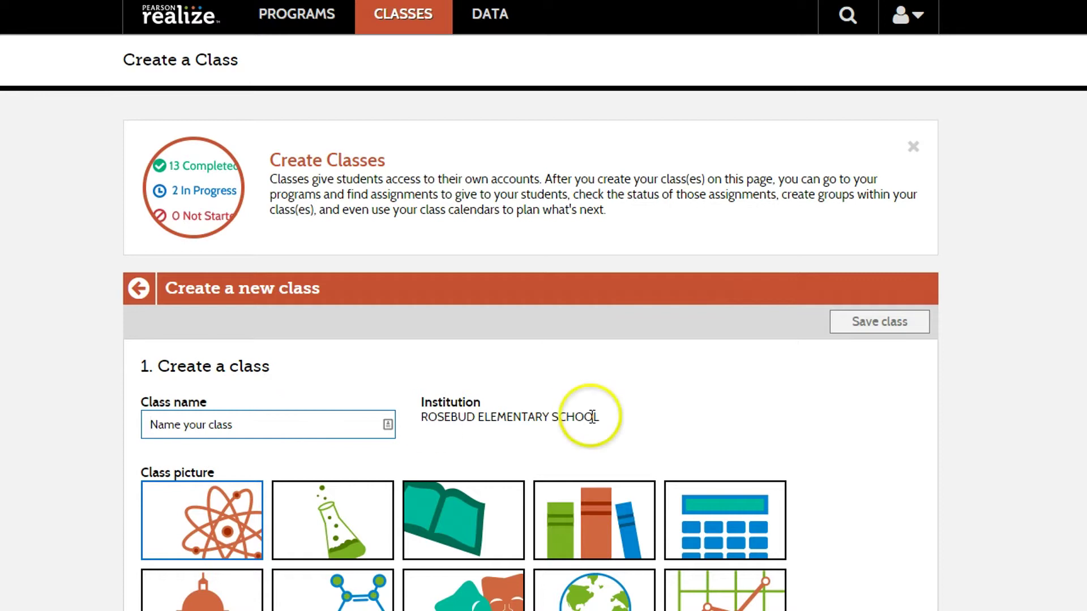
- Give the new class access to all five Reading Street Common Core programs, Grades 1 through 5
scroll(589, 416, down, 7)
click(159, 458)
click(160, 486)
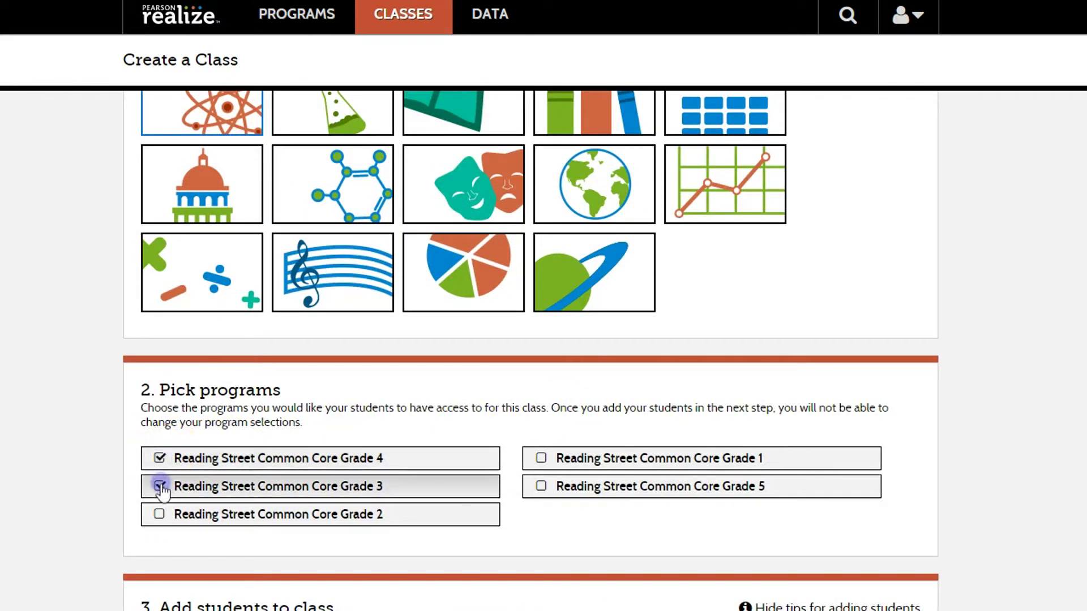
click(159, 514)
click(540, 459)
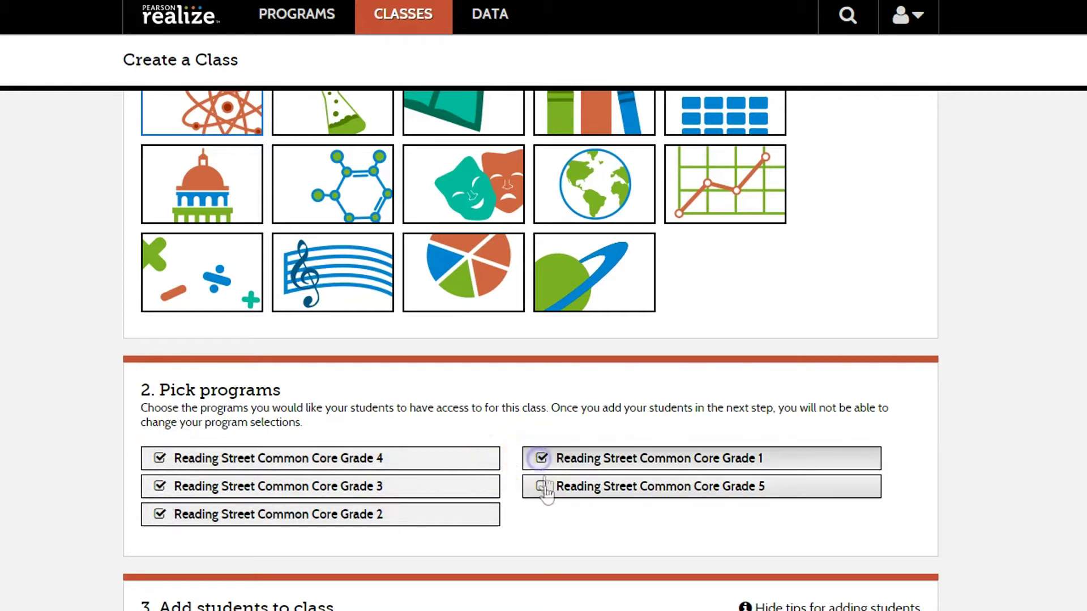
click(542, 486)
- Add two already enrolled students to the new class roster, looking each one up by last name
scroll(960, 461, down, 9)
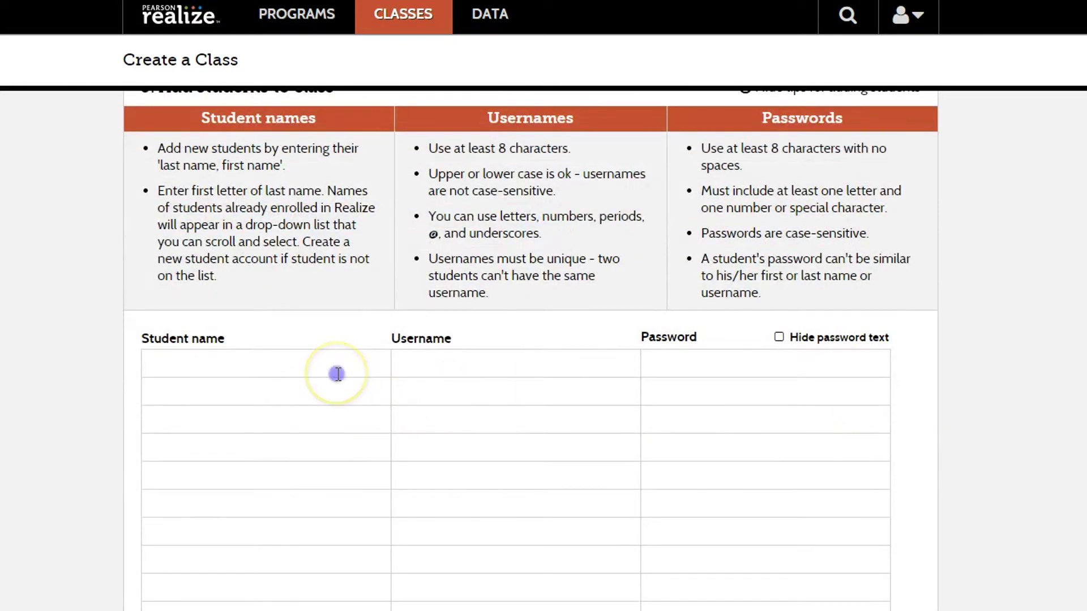
click(338, 374)
text(arcoren)
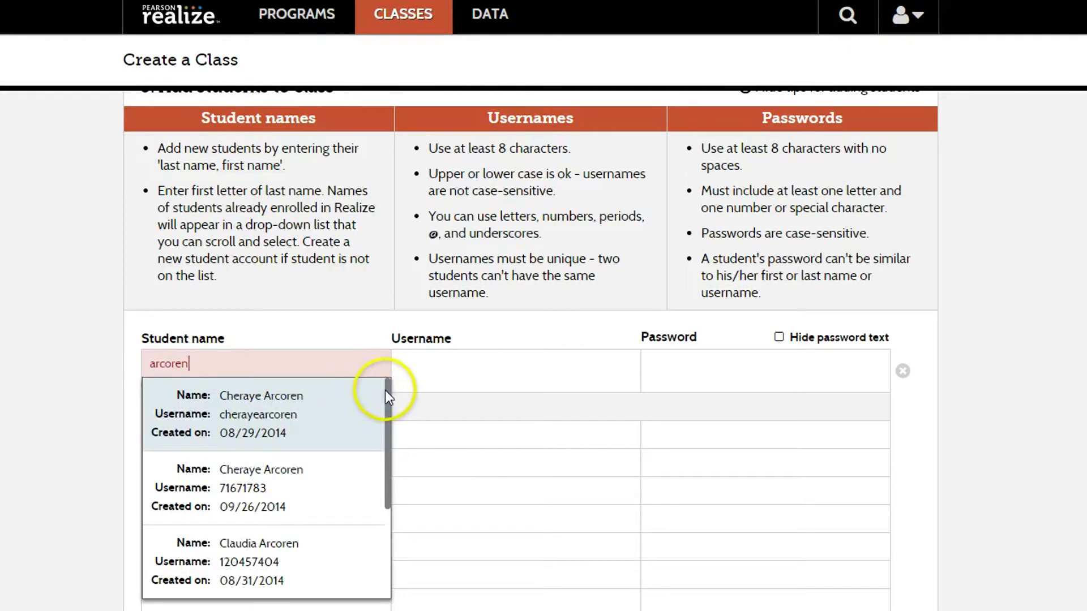
drag(391, 395, 383, 451)
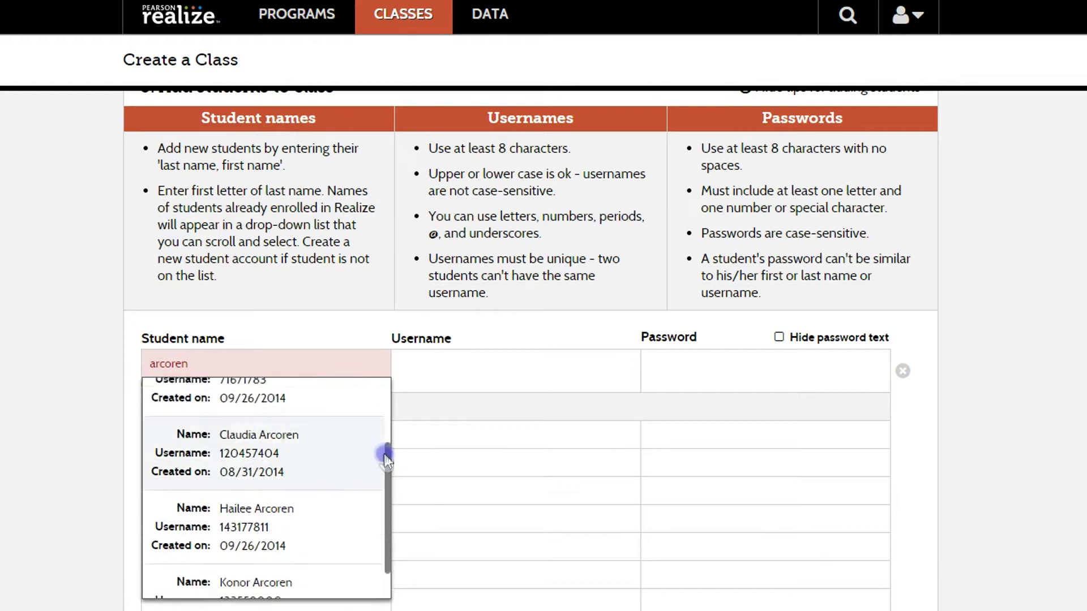
click(315, 518)
click(276, 398)
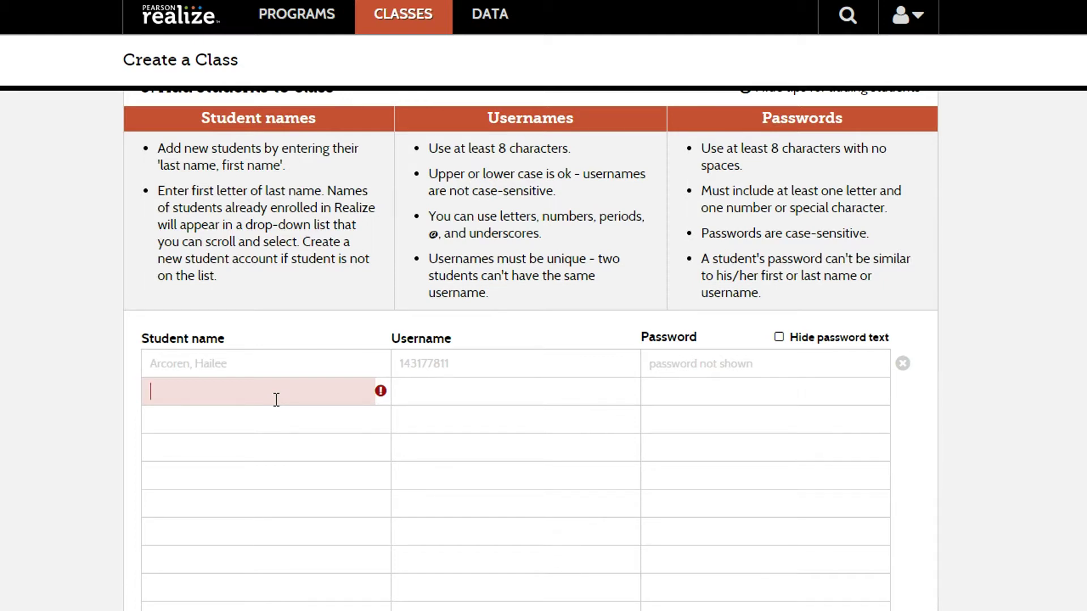
text(student)
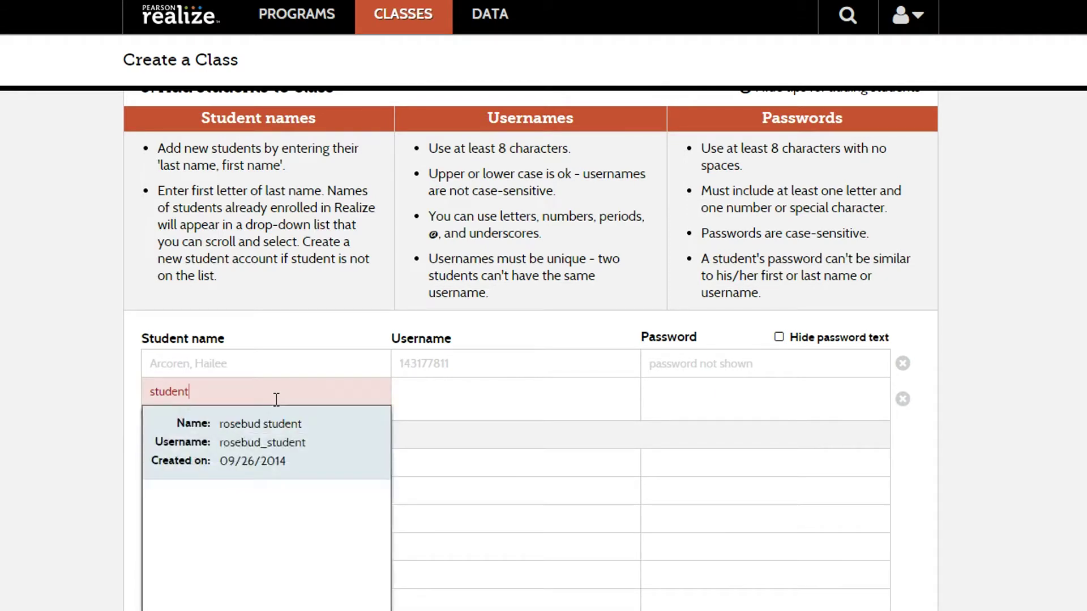
click(310, 446)
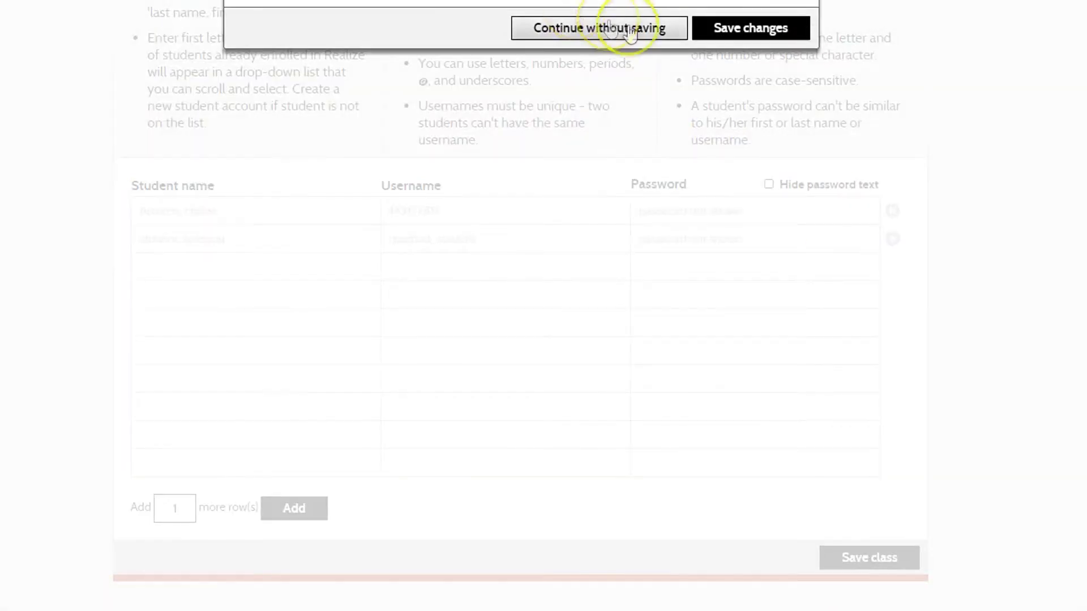
- Leave the new class without saving it and return to the top of the class list
click(662, 29)
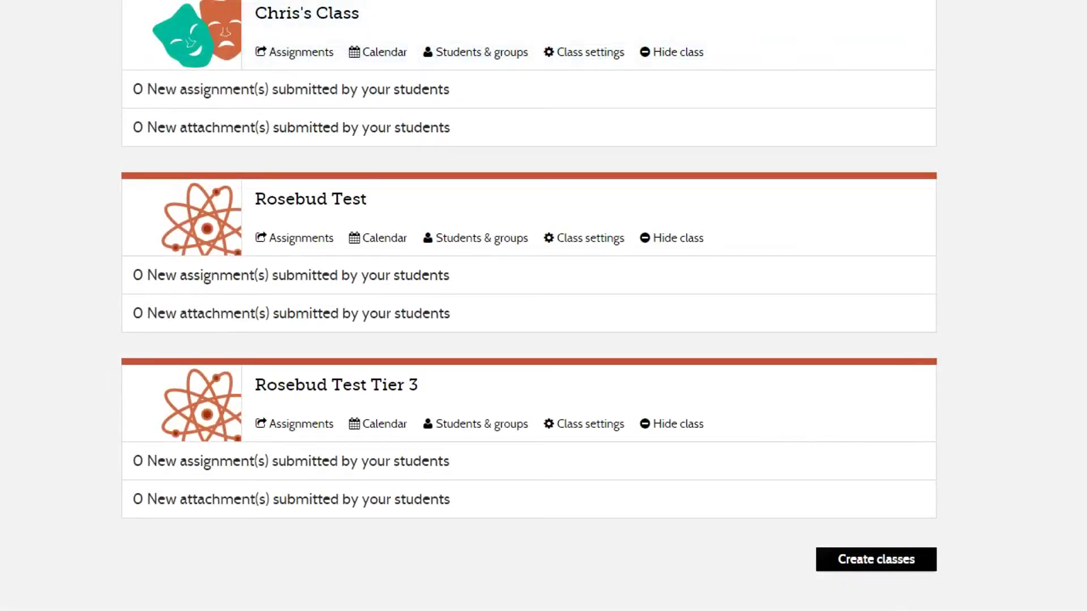
scroll(531, 306, up, 1)
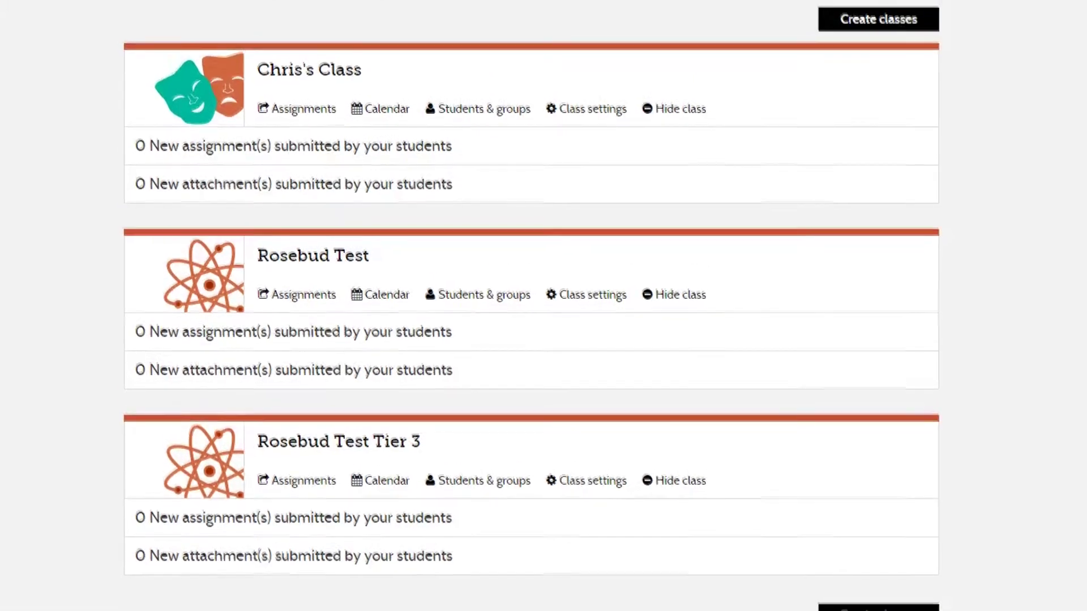
scroll(532, 305, up, 2)
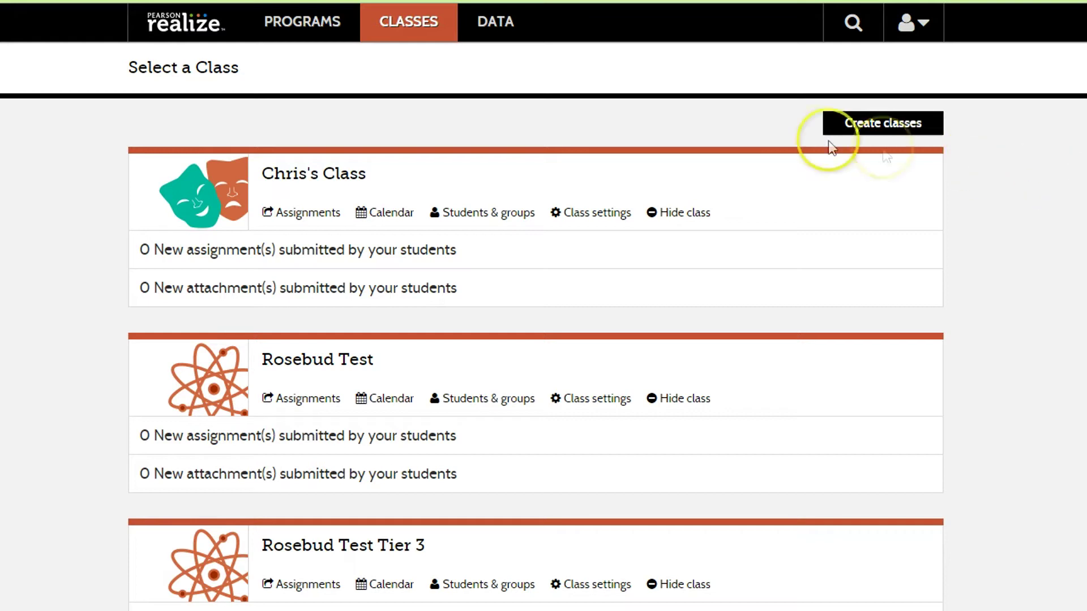
- Open the Reading Street Common Core Grade 2 program and view the content aligned to its top-level standard
click(311, 16)
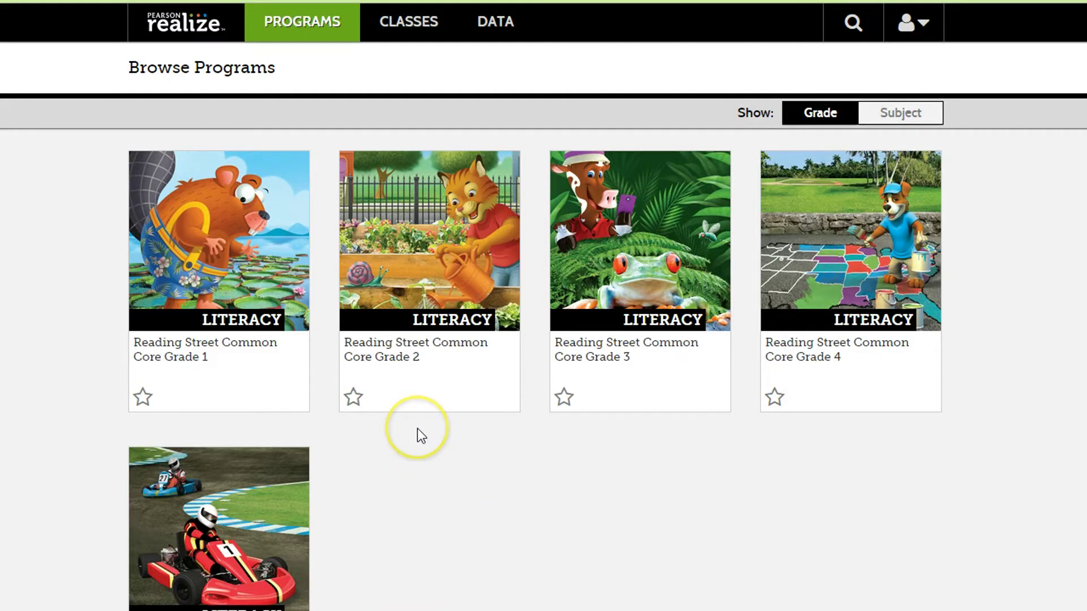
click(419, 280)
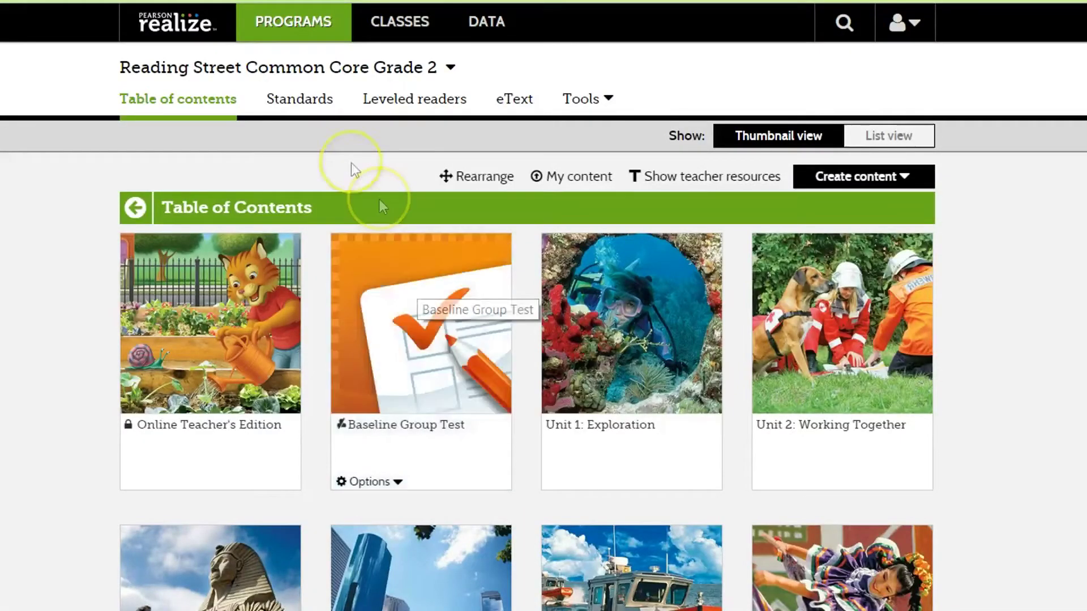
click(310, 108)
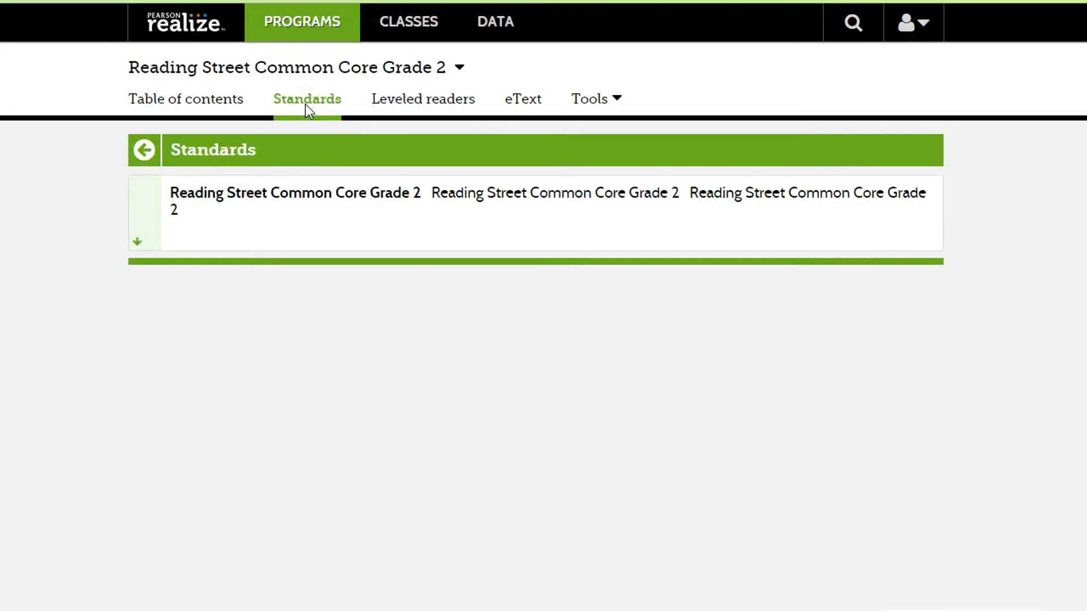
click(176, 214)
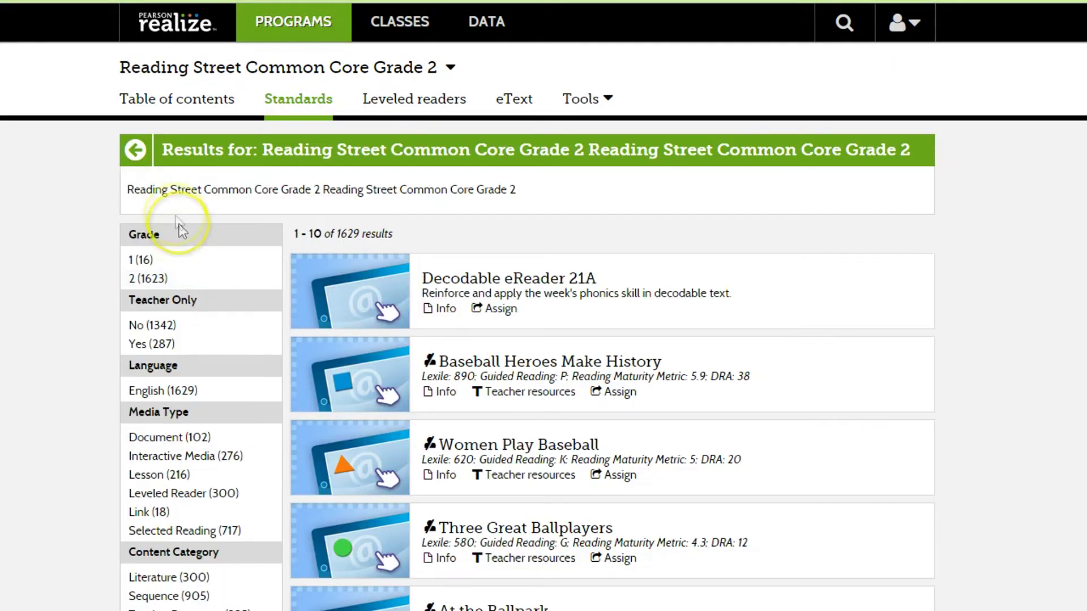
click(135, 160)
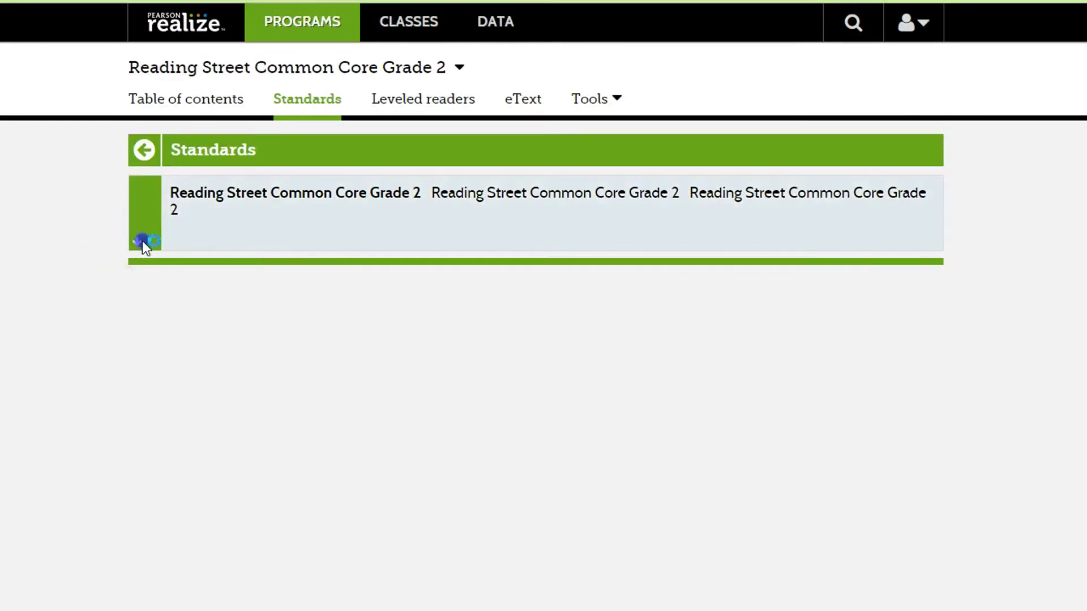
- Expand the Grade 2 standards and list the content for Foundational Skills
click(142, 240)
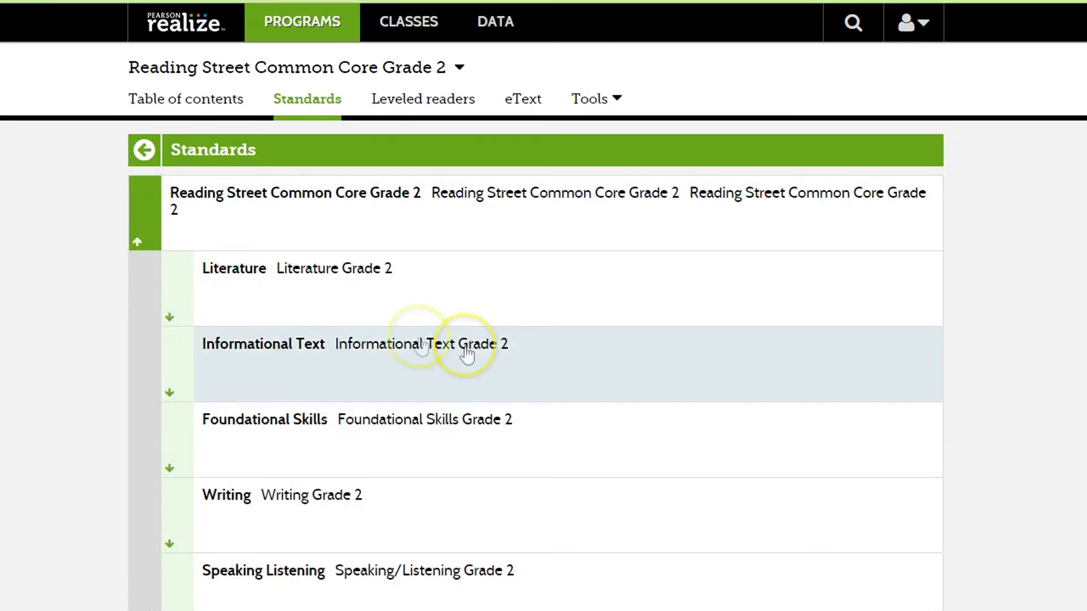
click(136, 242)
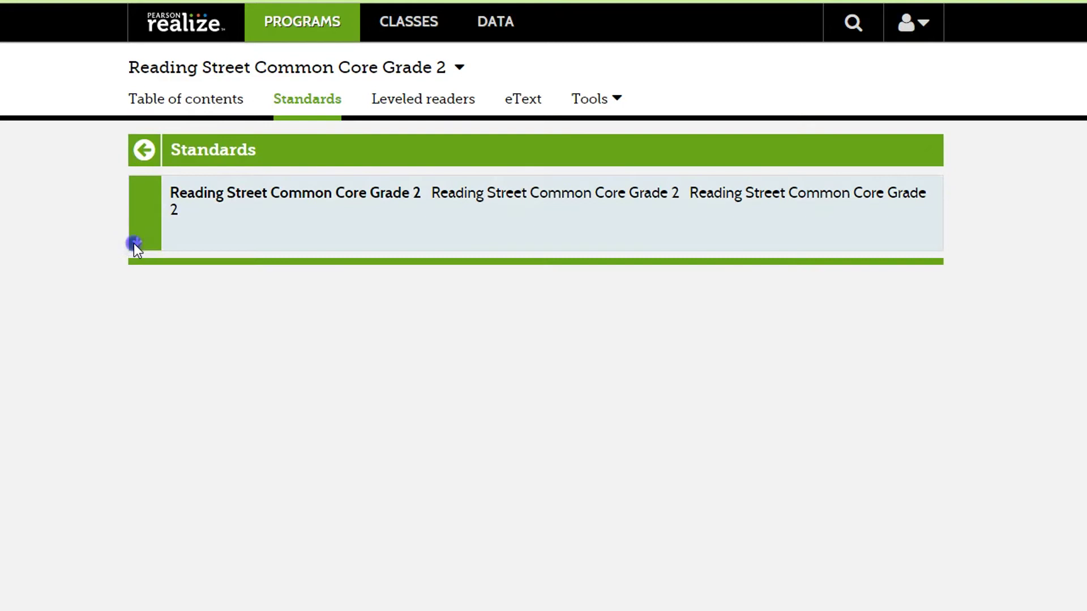
click(133, 243)
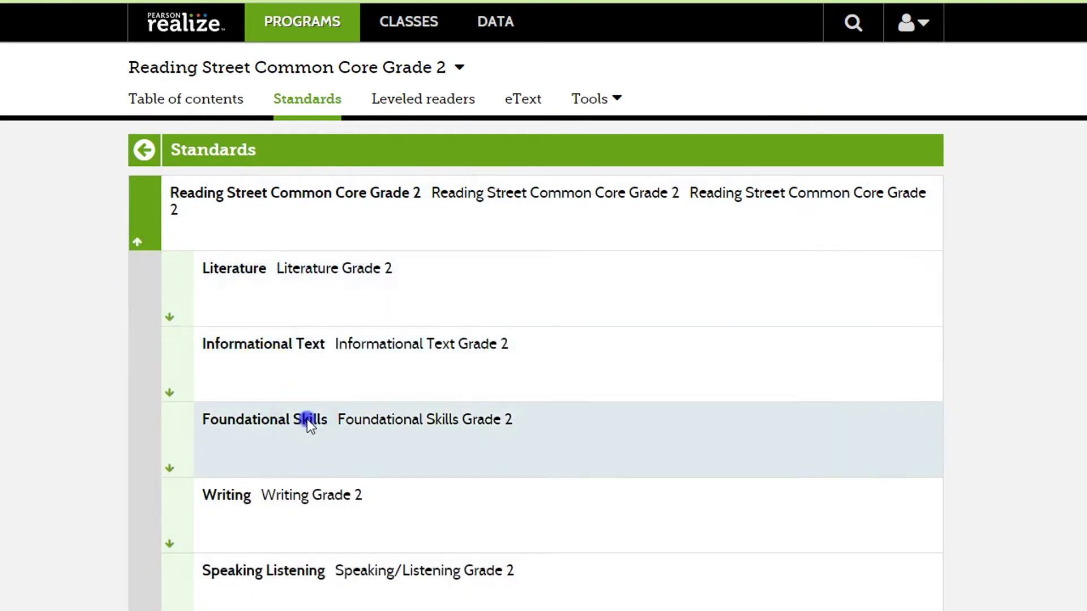
click(307, 419)
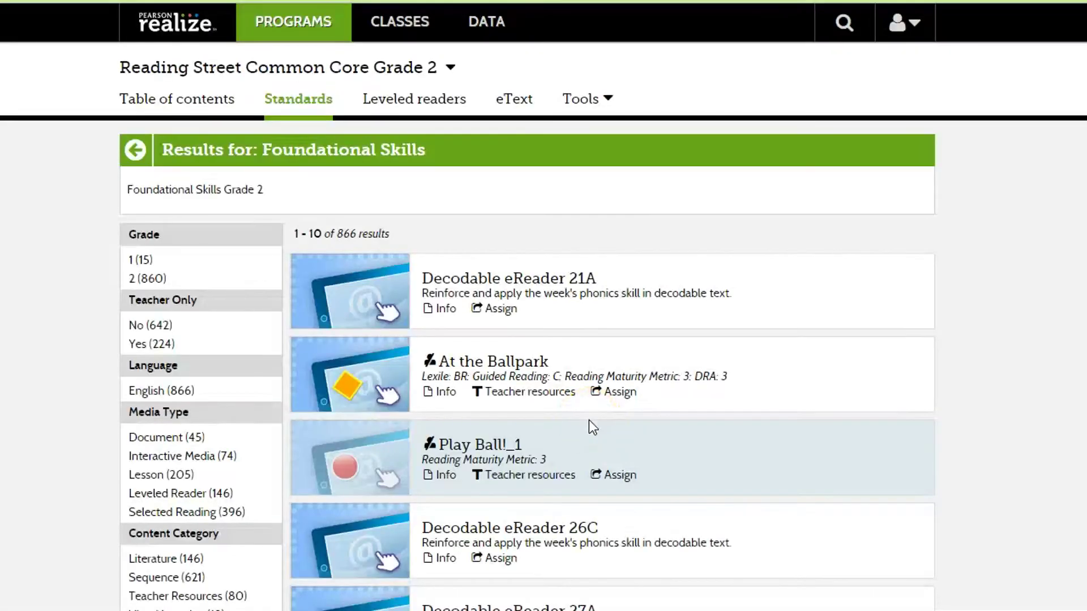
- Open Decodable eReader 21A and play the read-aloud audio of its suffixes word list, then pause it
click(584, 301)
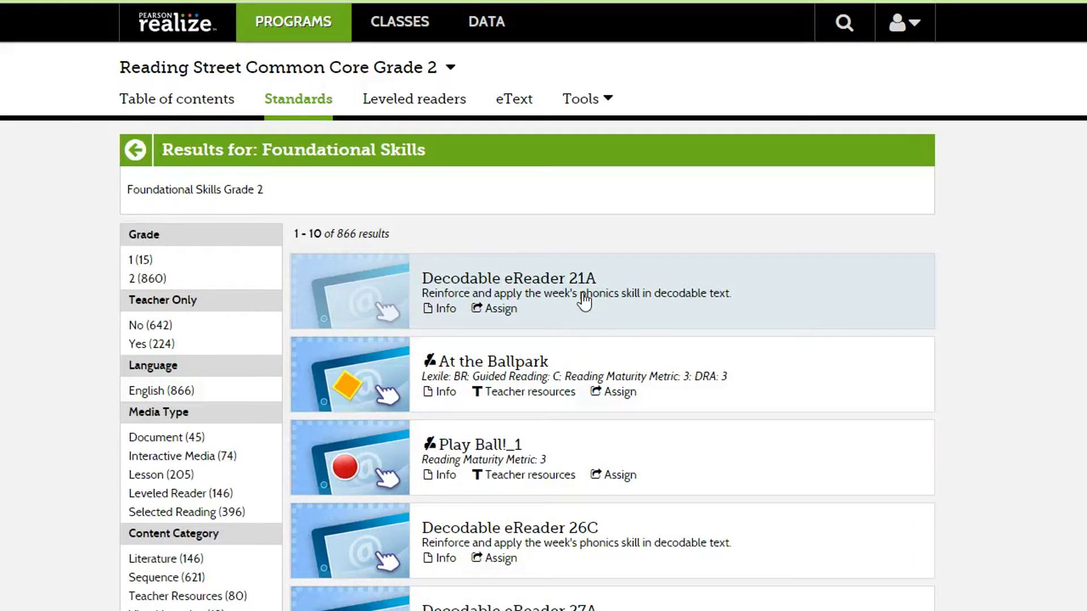
click(492, 283)
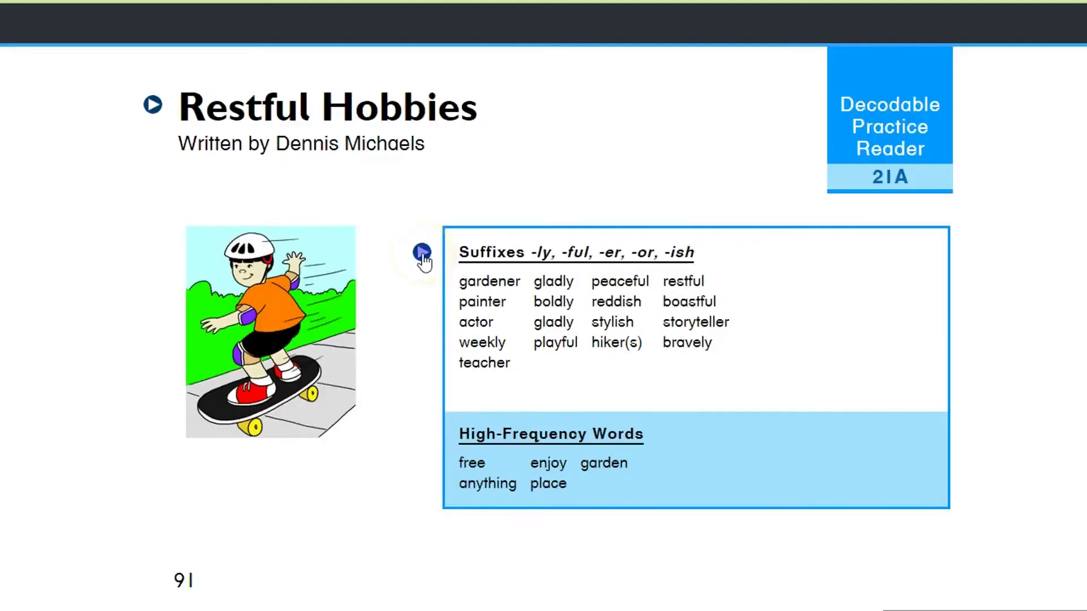
click(423, 257)
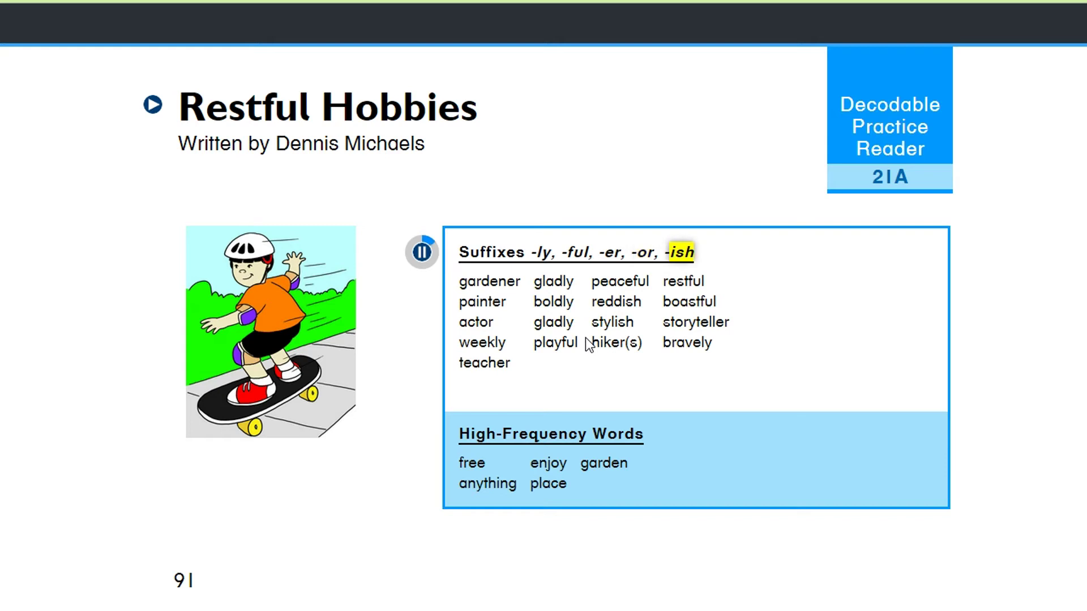
click(422, 252)
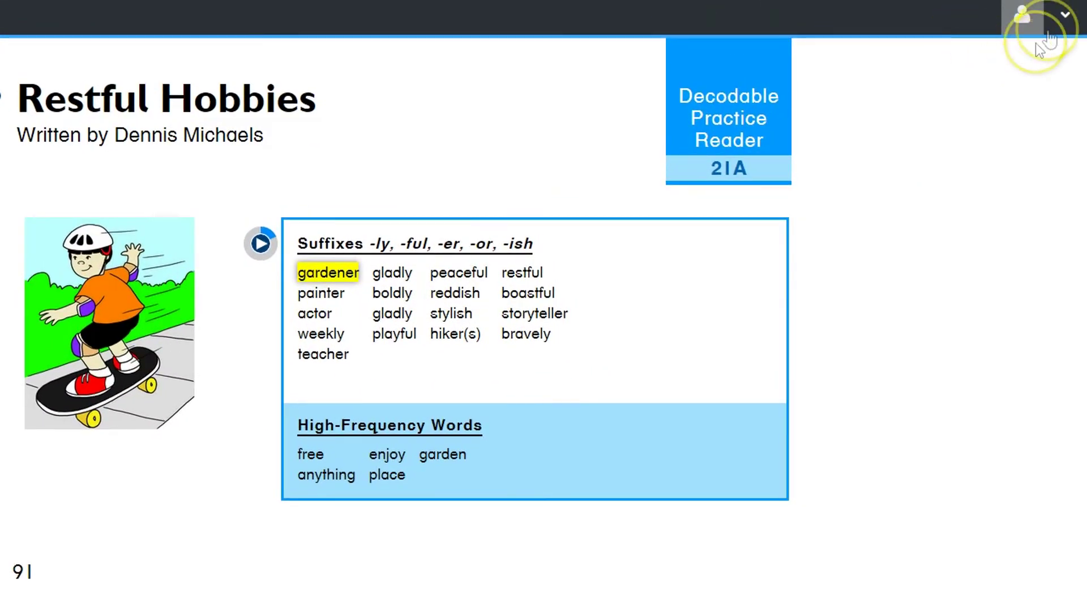
- Exit Decodable eReader 21A and return to the Foundational Skills results
click(1064, 16)
click(1034, 101)
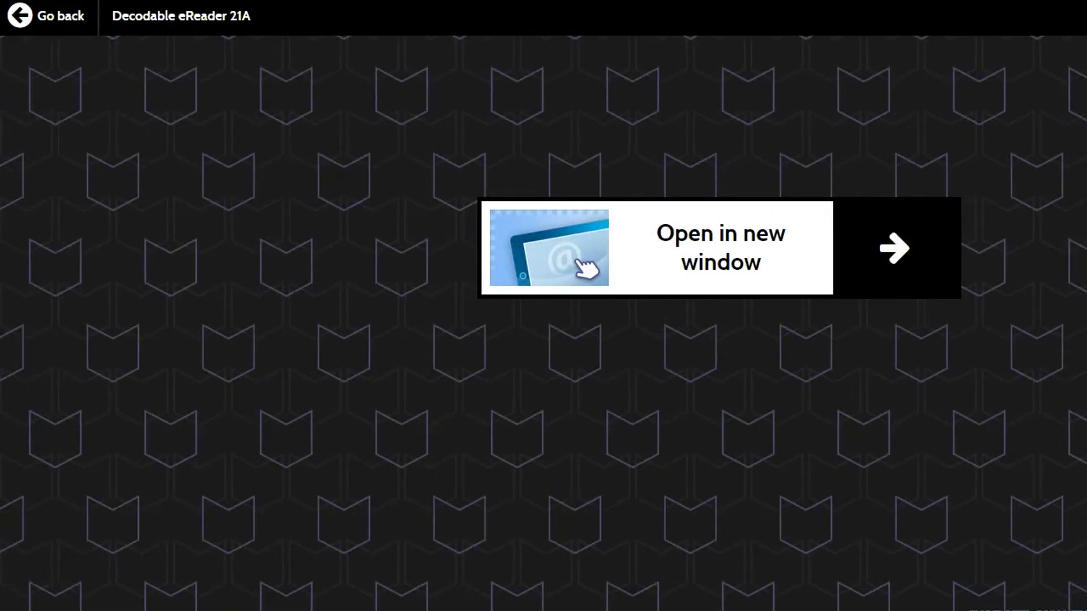
click(43, 13)
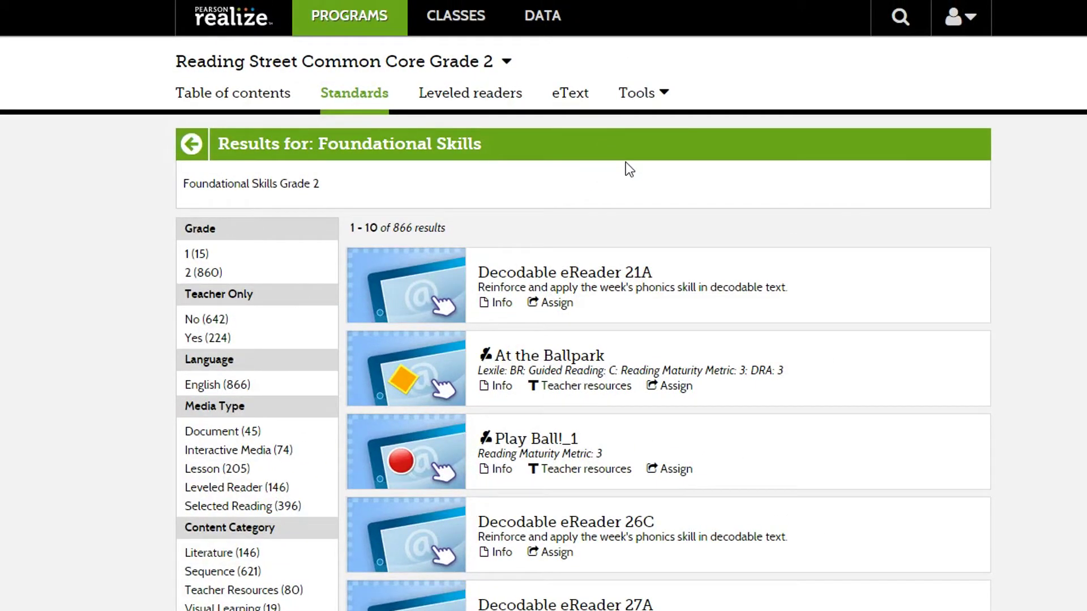
- From the classes area, search all content for "decodable reader", filter the results to grade 2 and browse them
click(453, 23)
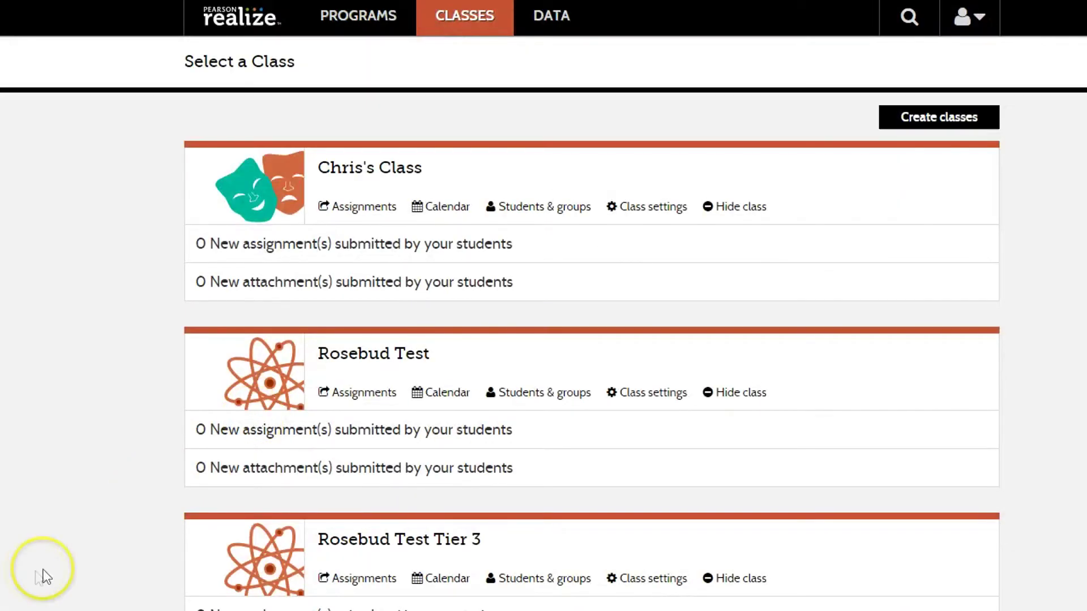
click(901, 25)
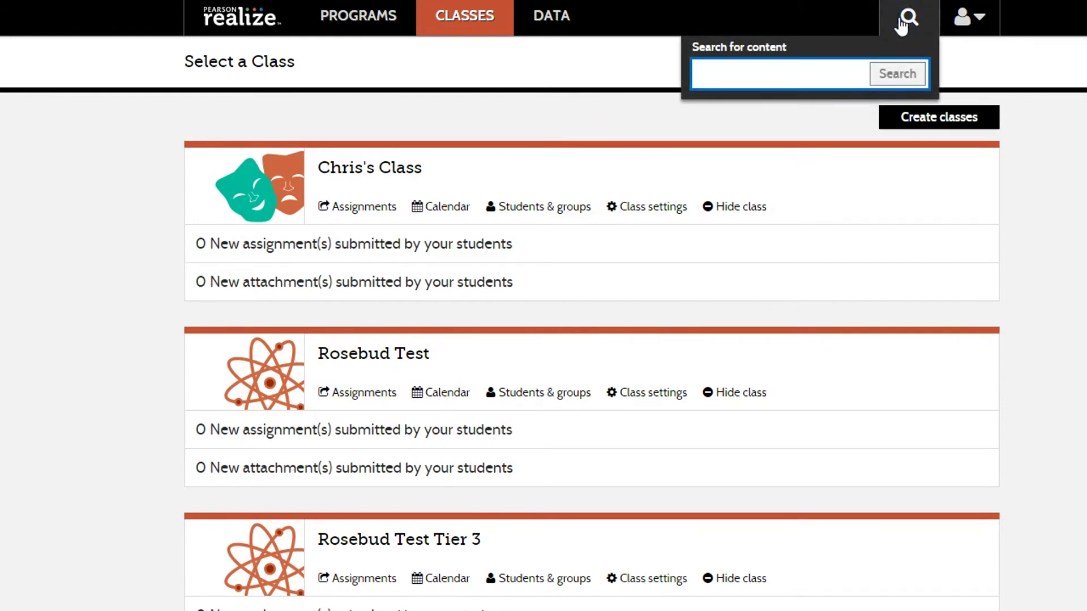
text(decodable)
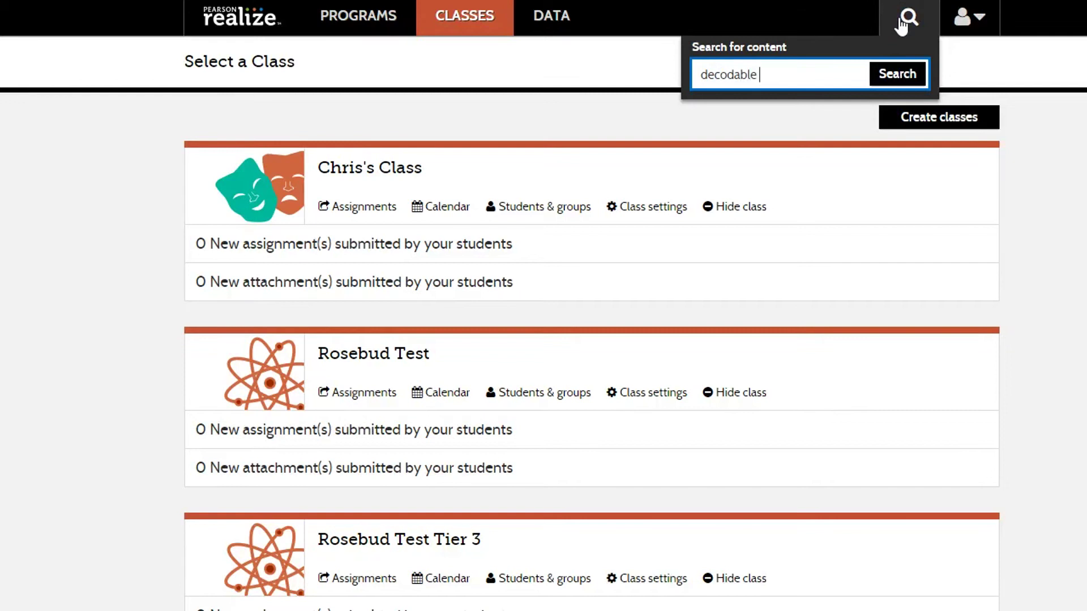
text( reader)
key(Return)
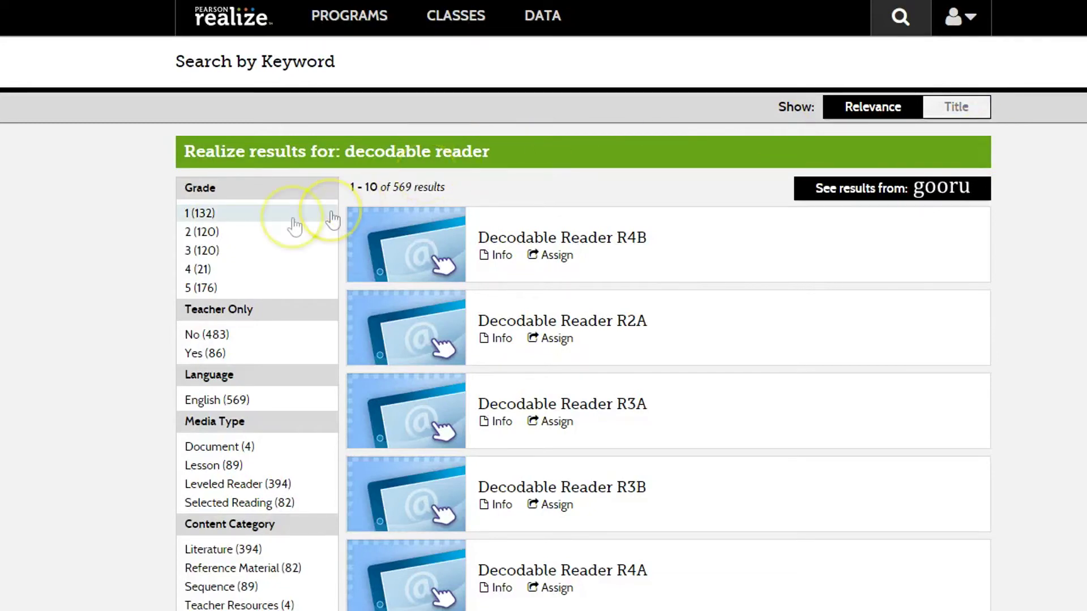
click(212, 232)
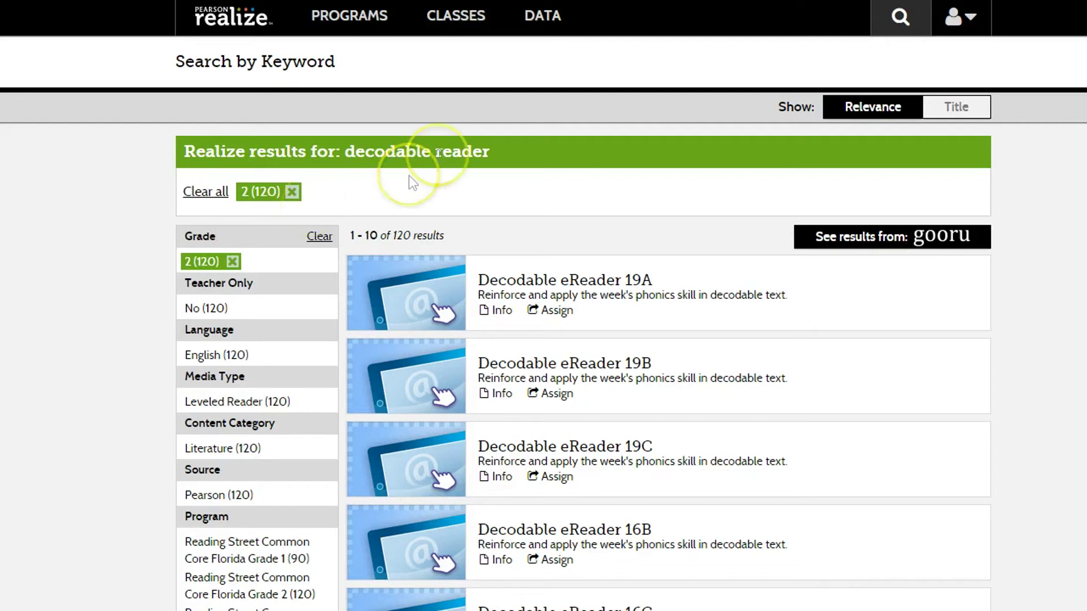
scroll(590, 371, down, 5)
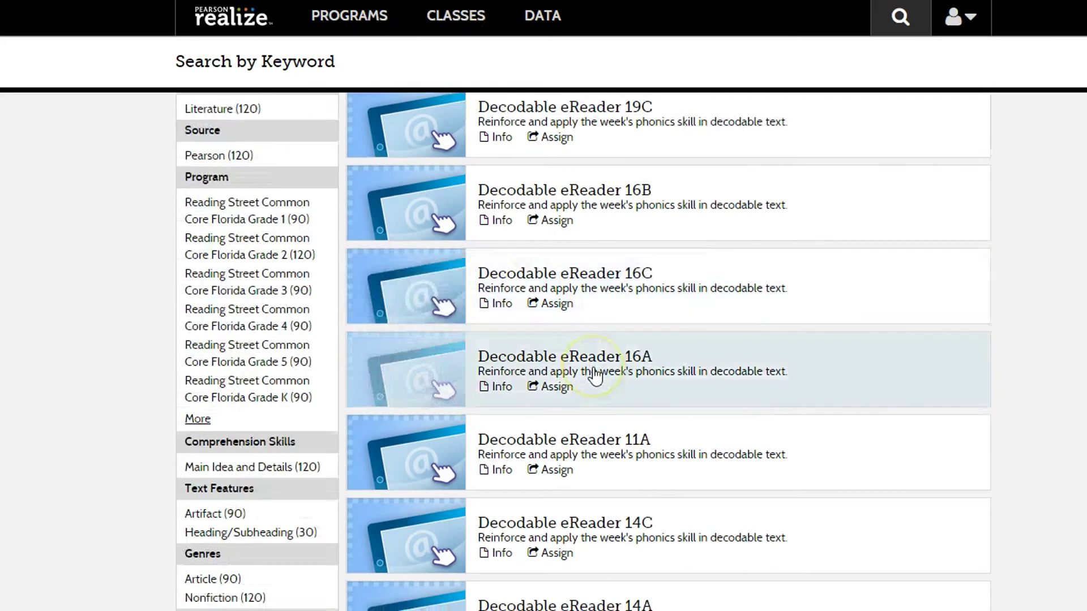
- Open Decodable eReader 16A in its own window, close it, and return to the refreshed decodable reader results
scroll(825, 353, down, 1)
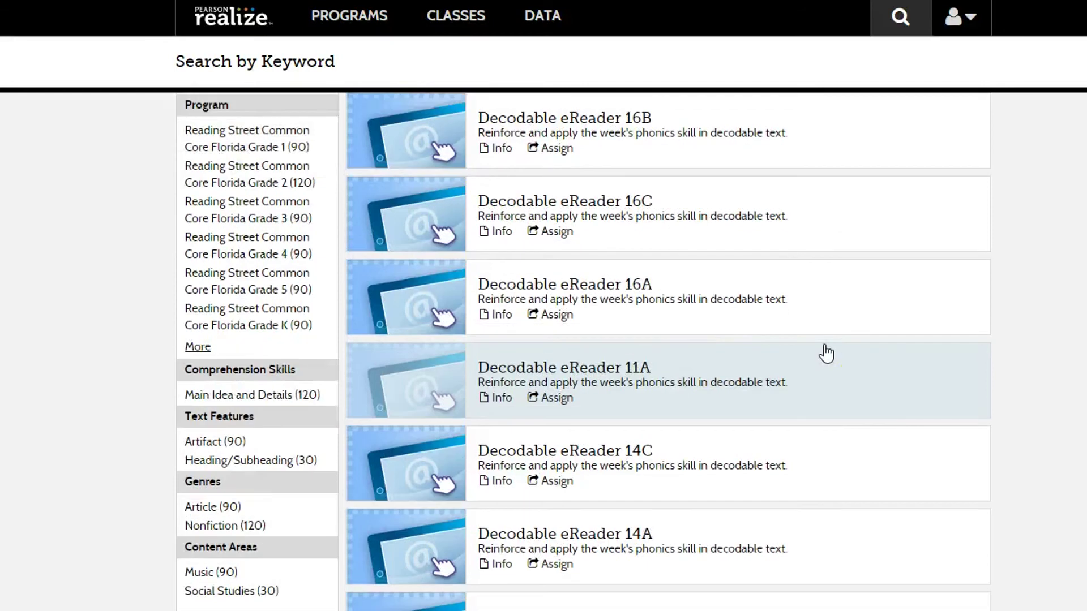
scroll(826, 353, up, 3)
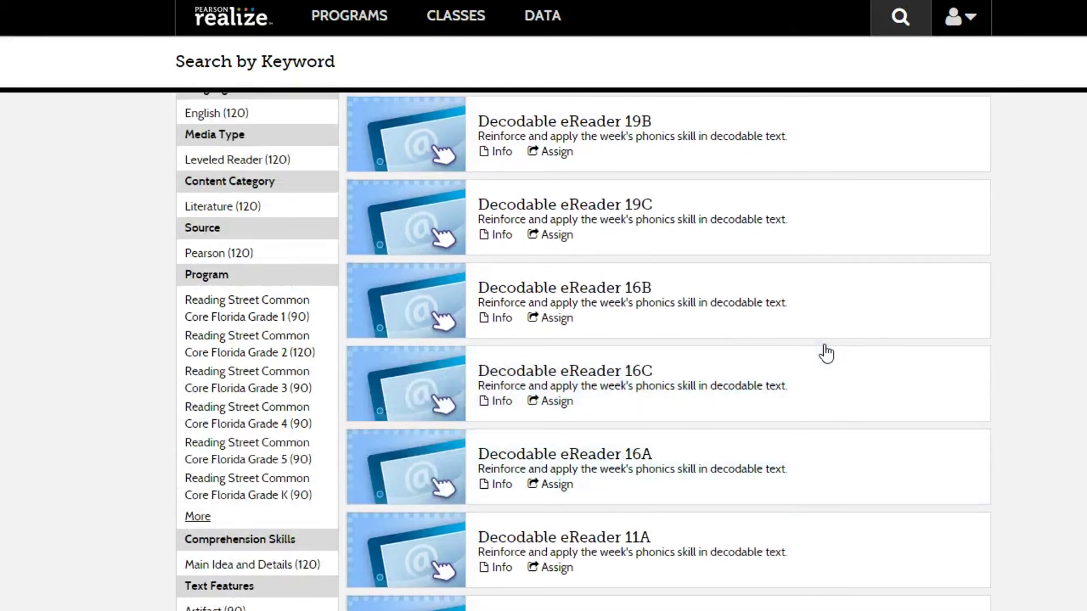
click(671, 453)
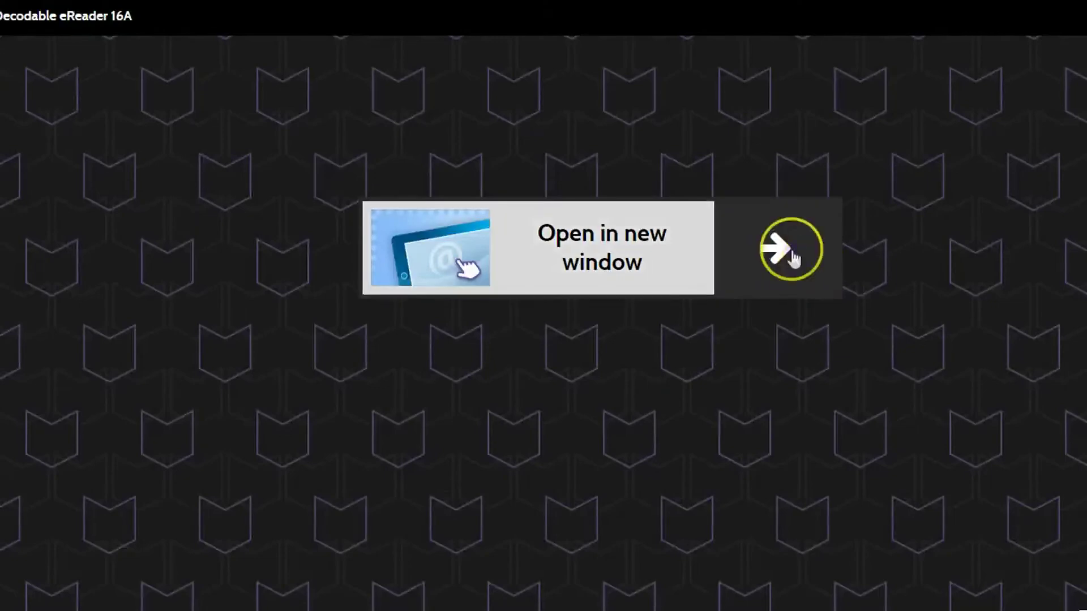
click(791, 249)
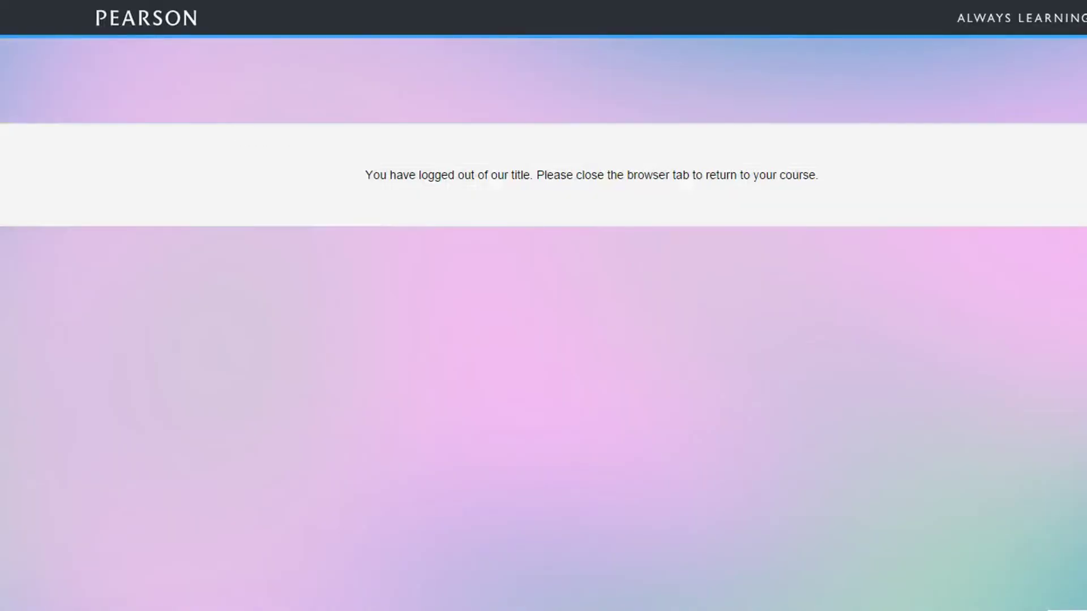
key(ctrl+w)
key(F5)
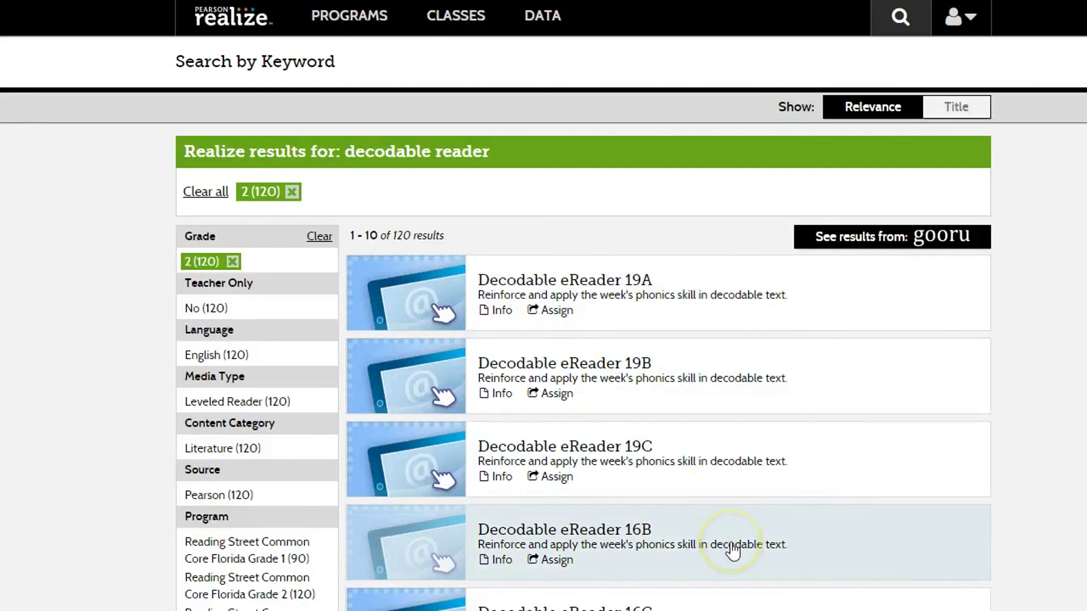
- Start an assignment for Decodable eReader 16A with both the start date and due date set to 09/30/2014
scroll(733, 549, down, 3)
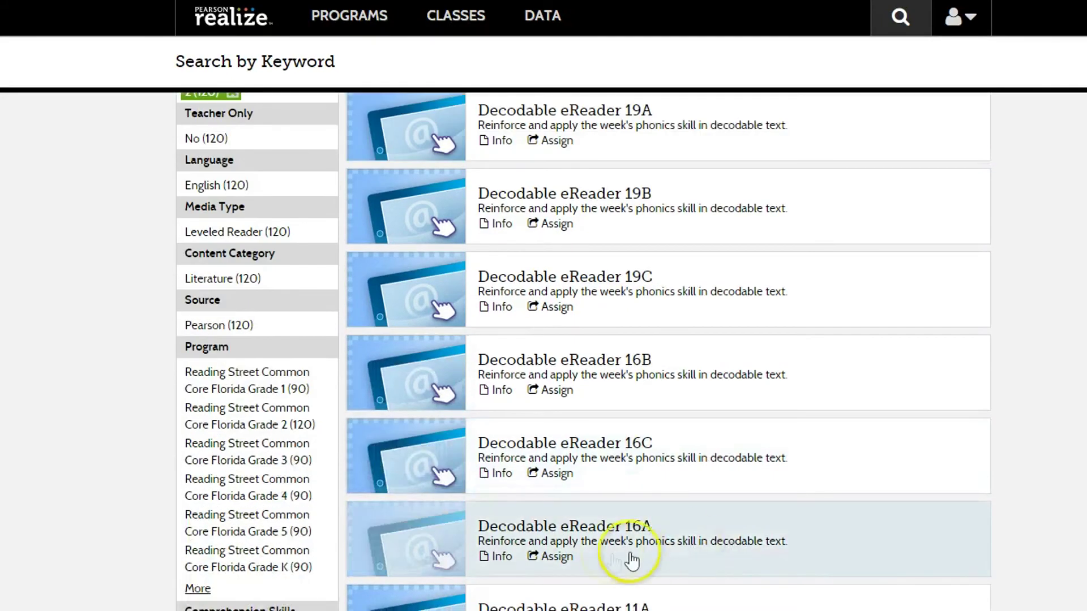
click(565, 562)
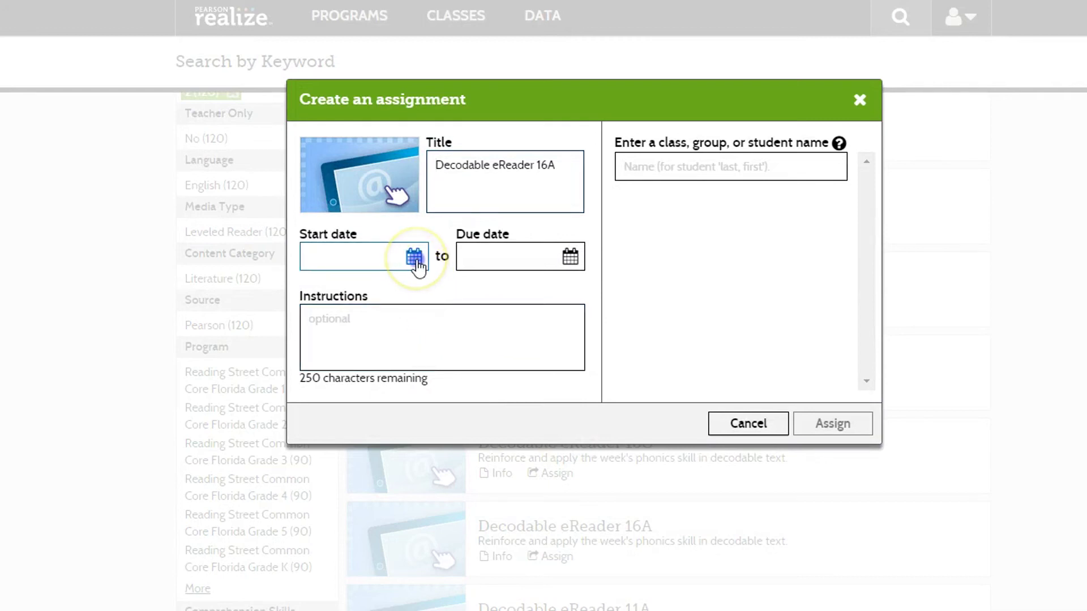
click(415, 258)
click(364, 417)
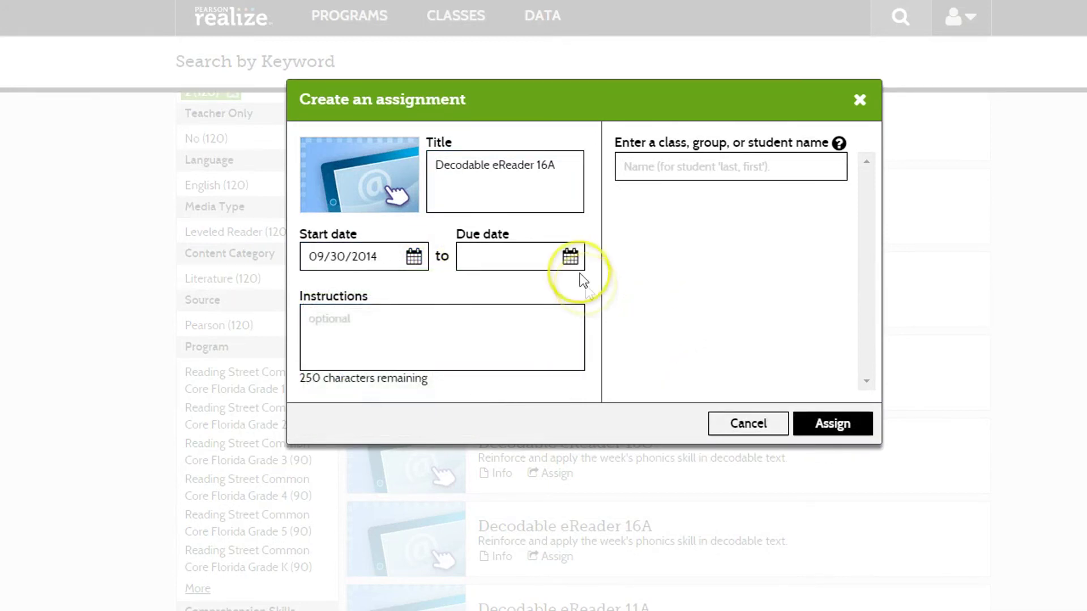
click(570, 256)
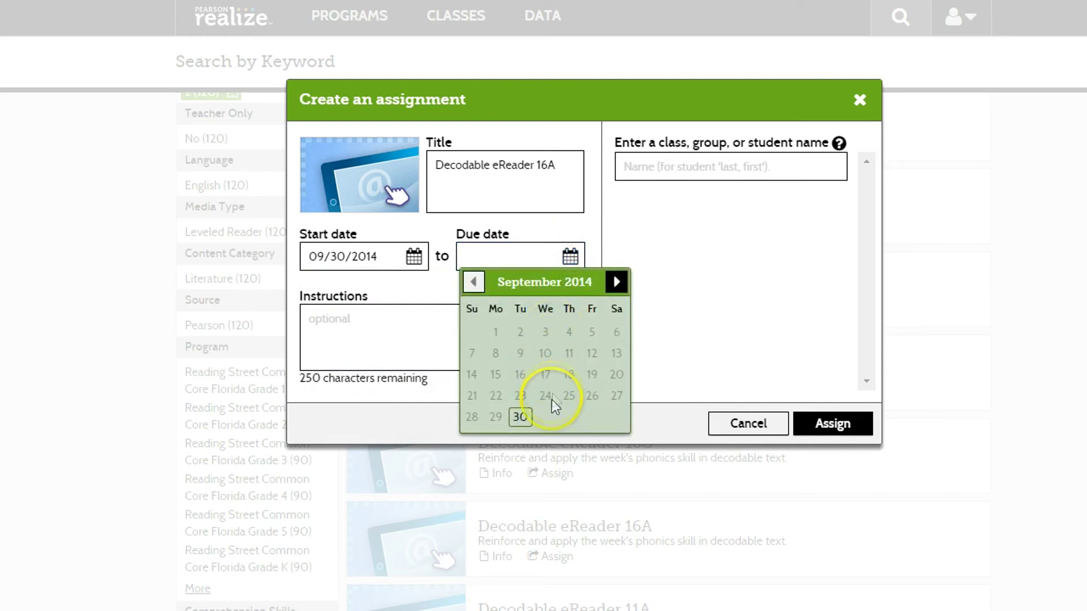
click(521, 418)
- Look up "student" among the assignment recipients and add the matching student from the Rosebud Test class
click(775, 165)
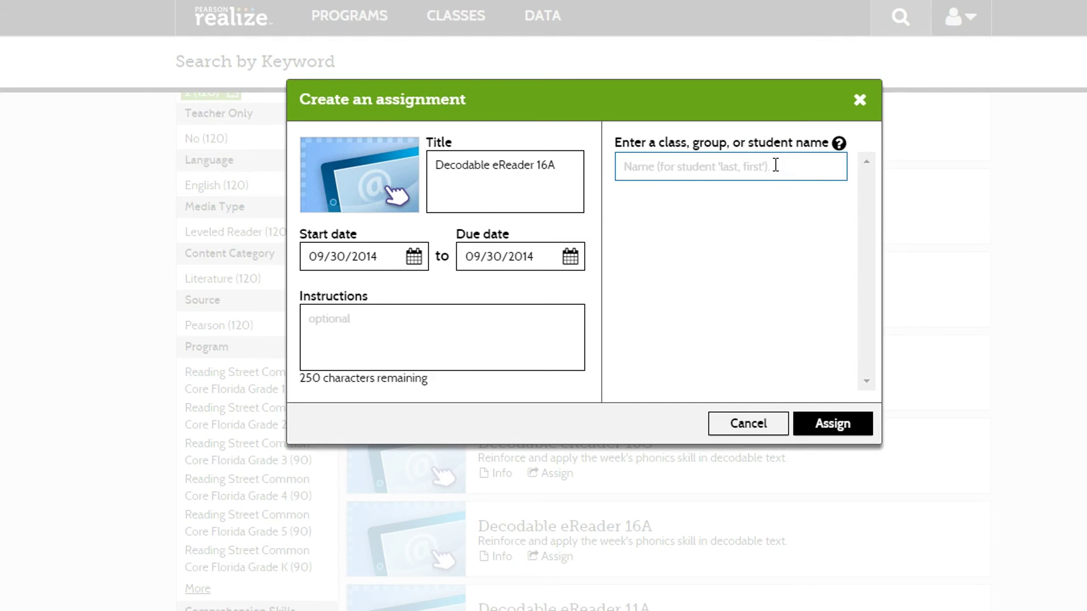
text(st)
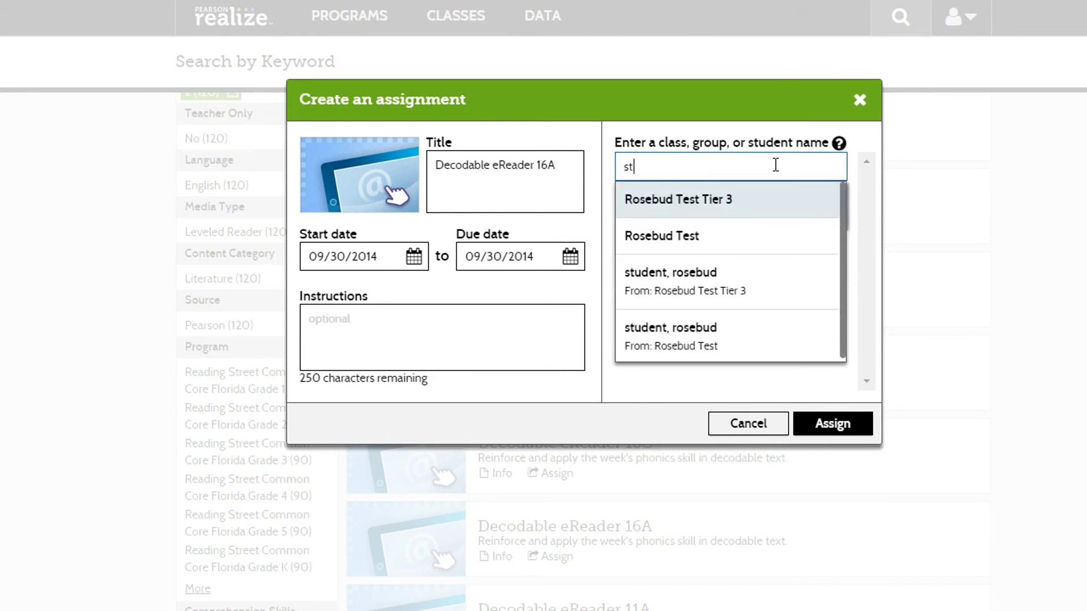
text(udent)
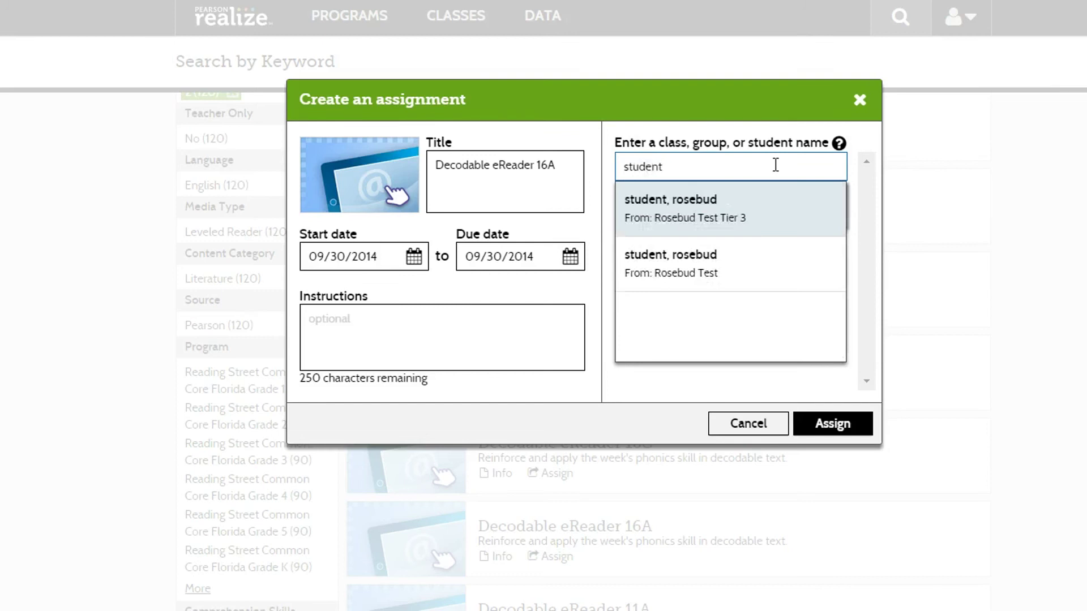
click(749, 285)
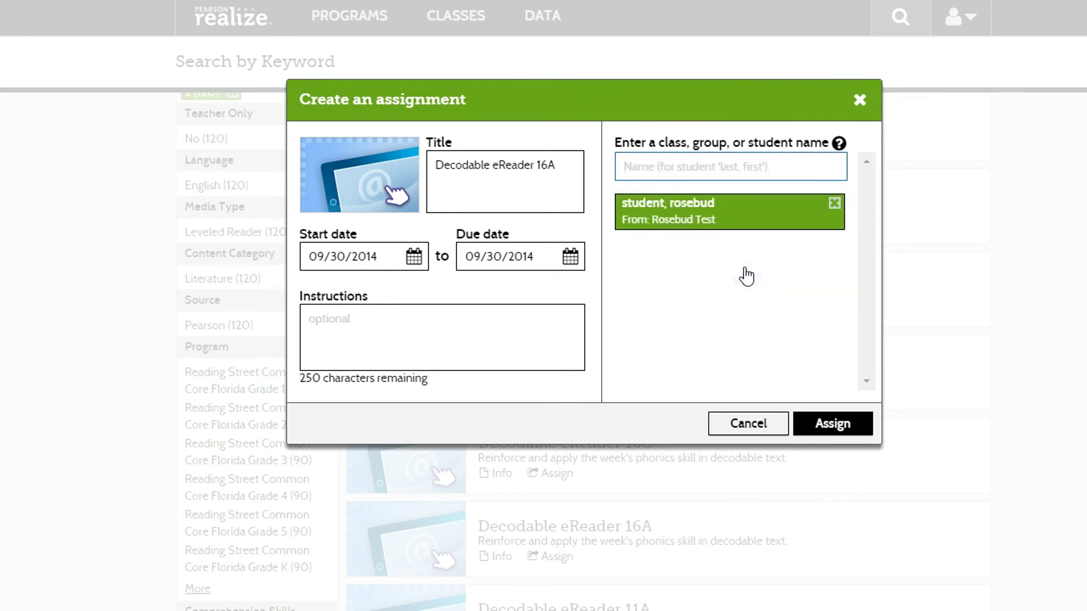
- Try looking up further recipients by a student's first name, "st" and "class", clearing the entries without adding anyone
text(chris)
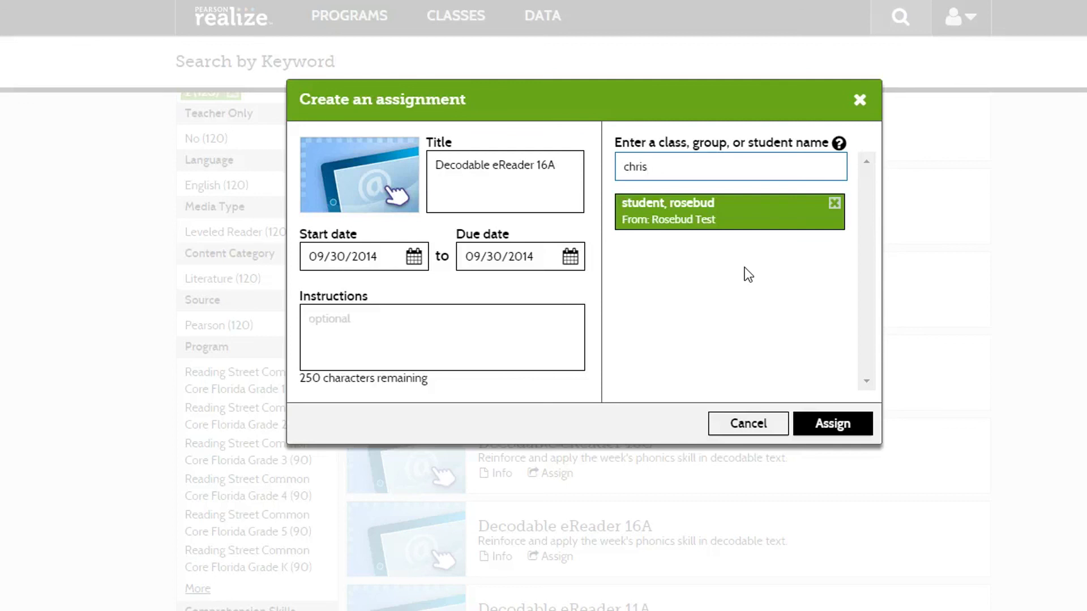
key(BackSpace)
key(BackSpace)
key(BackSpace)
key(BackSpace)
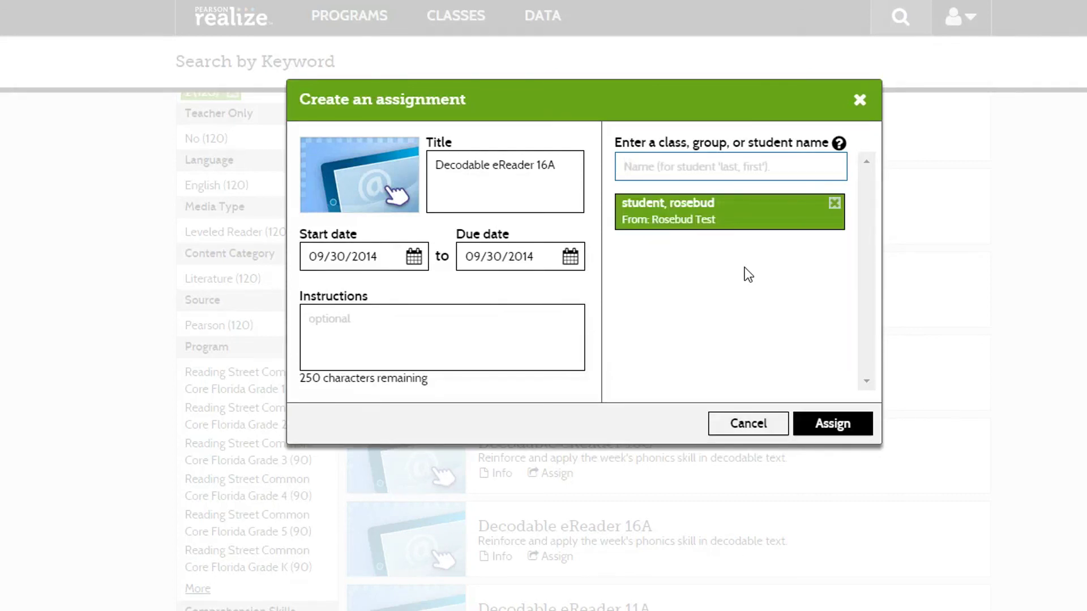
text(st)
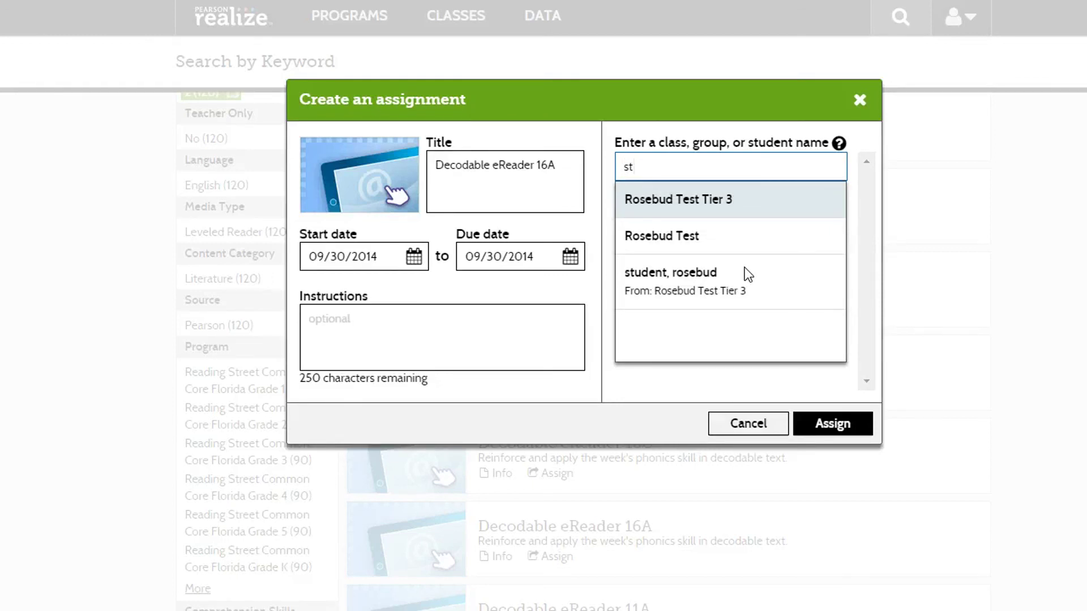
click(744, 267)
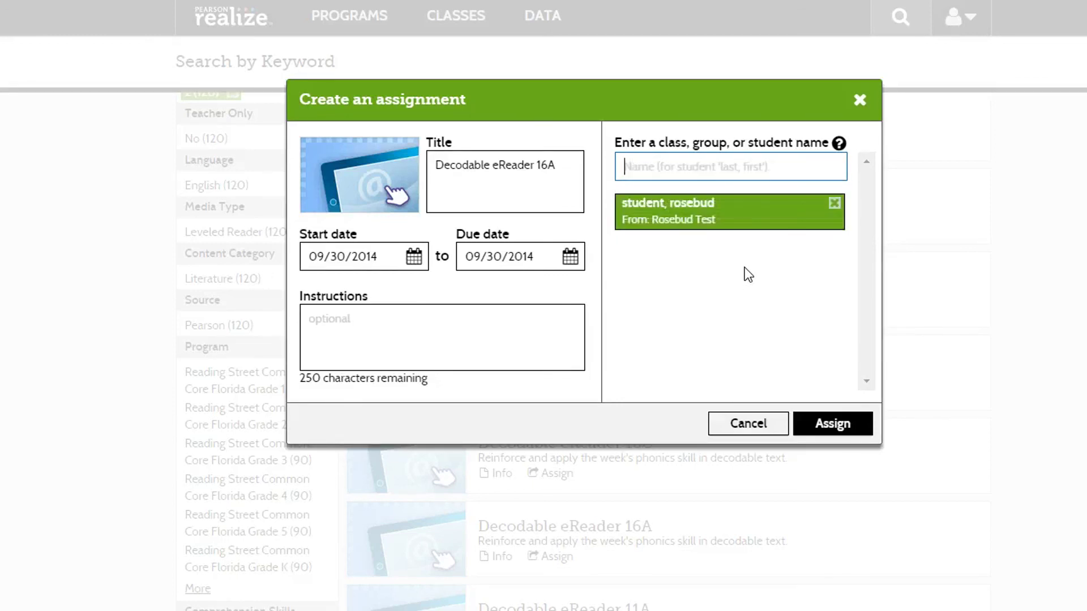
text(class)
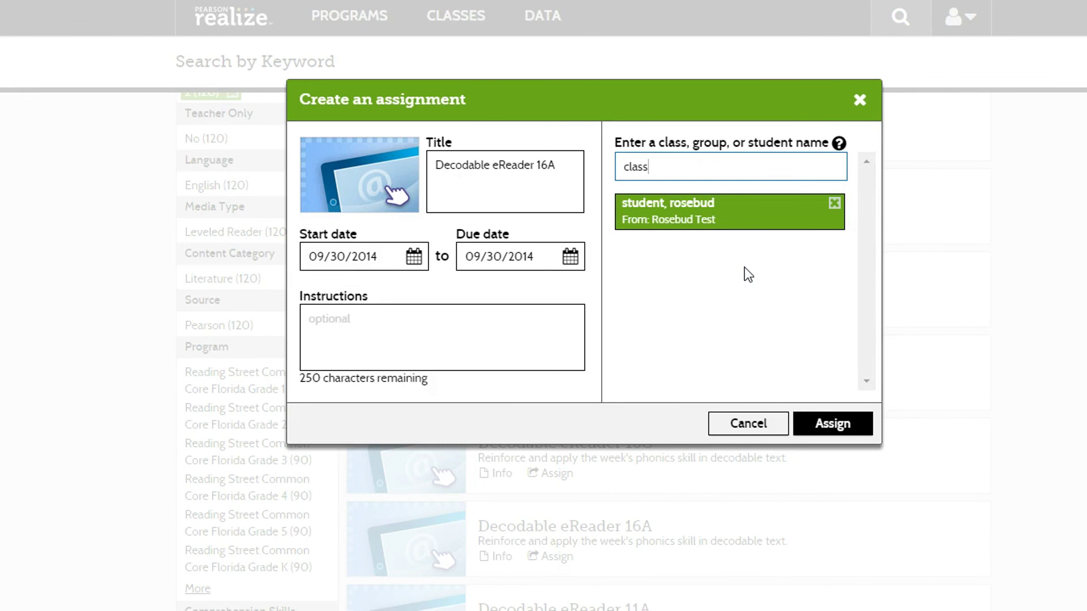
key(BackSpace)
key(BackSpace)
key(BackSpace)
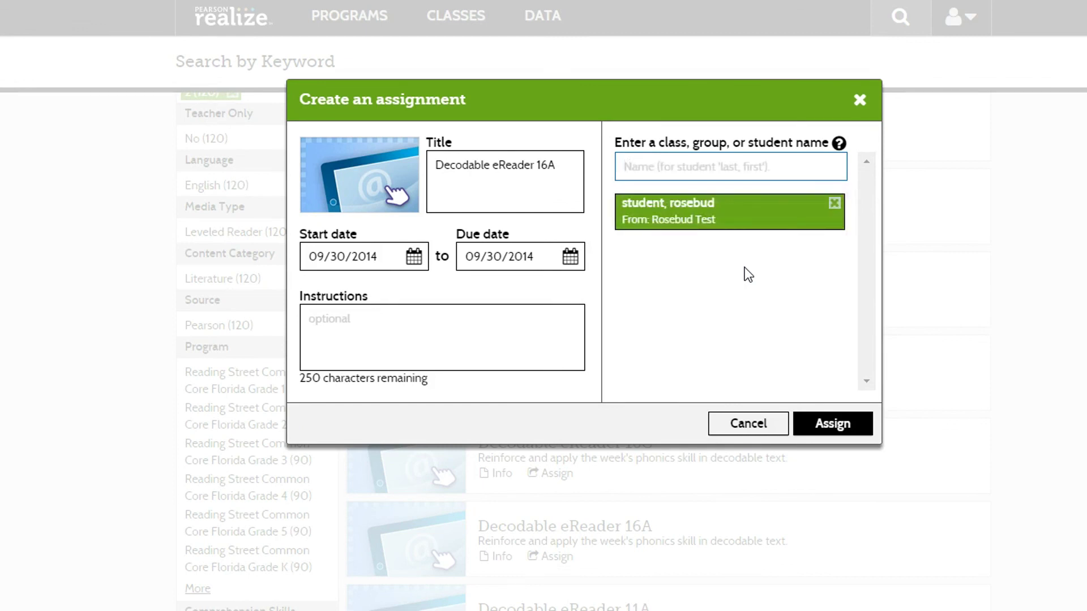
- Assign Decodable eReader 16A to the selected Rosebud Test student
click(743, 307)
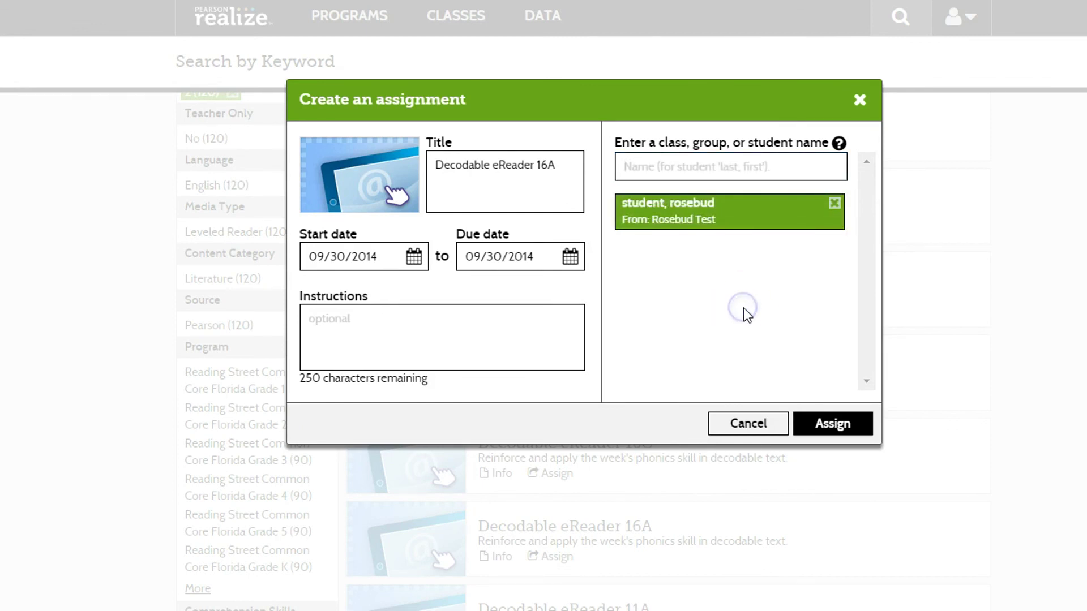
click(821, 434)
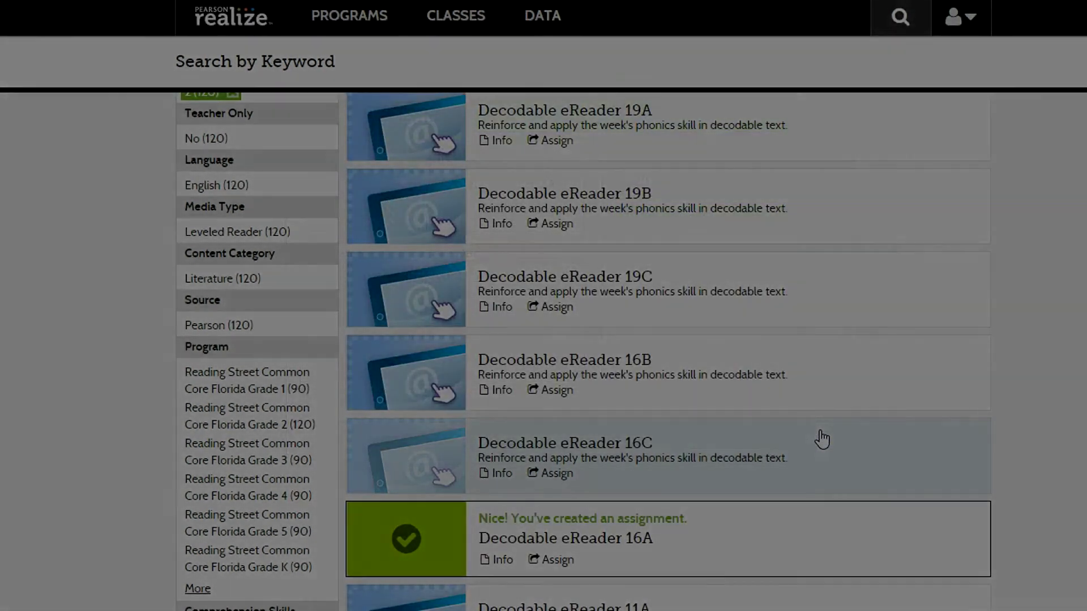